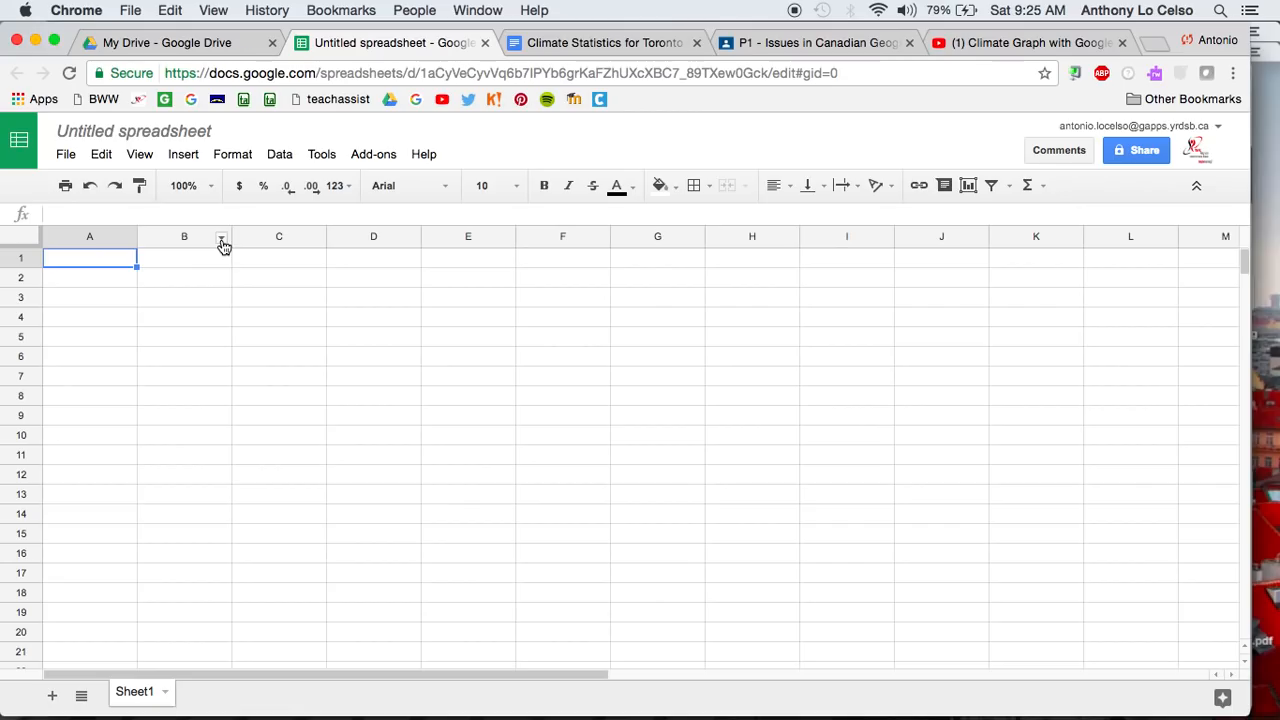
click(188, 45)
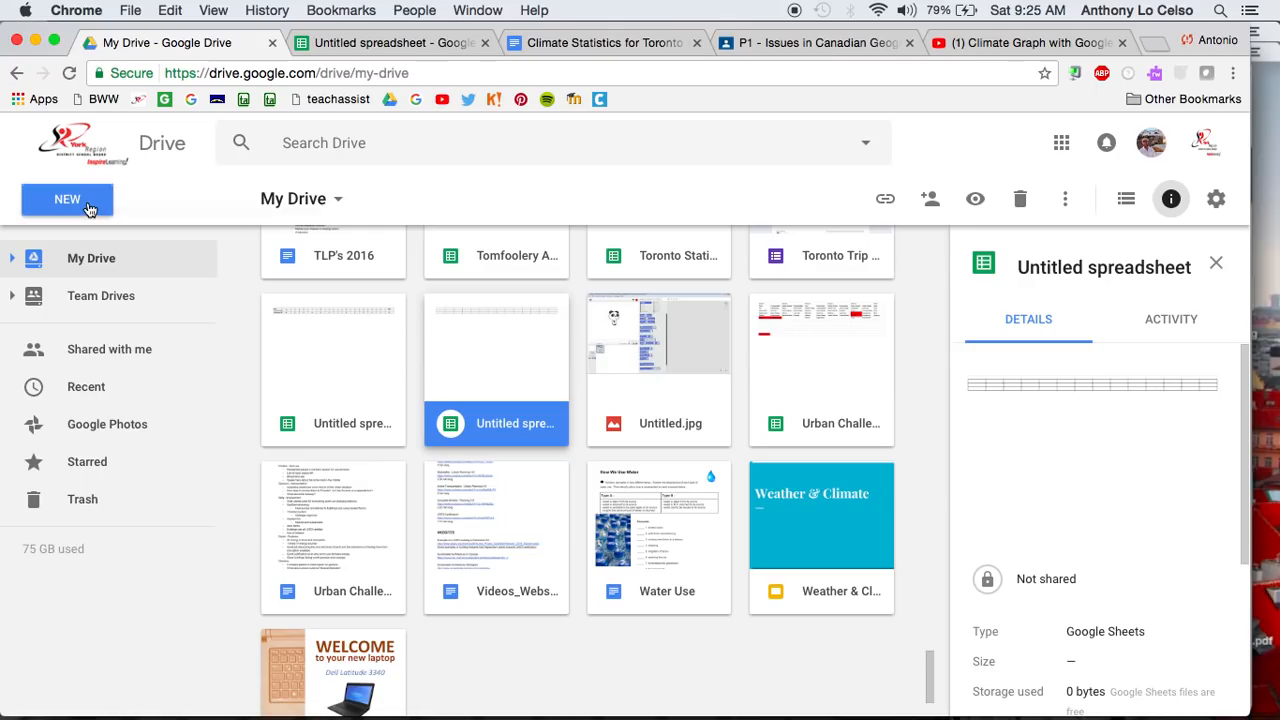
click(89, 207)
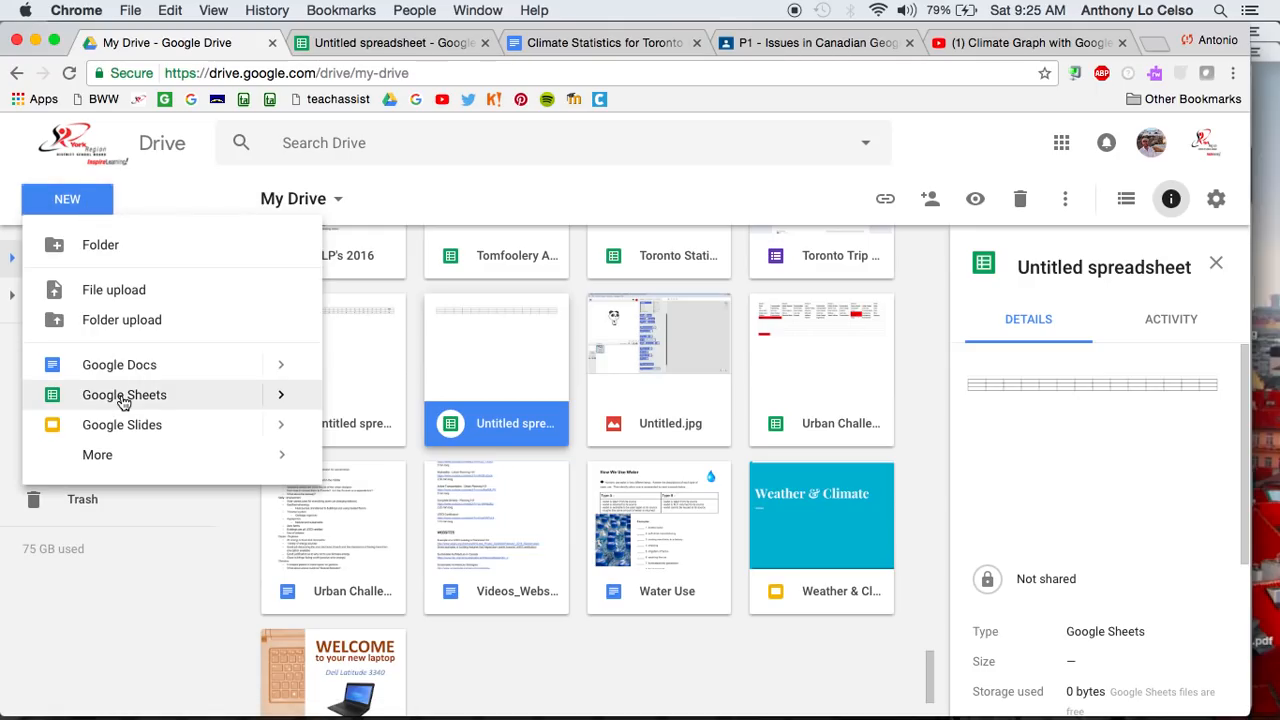
click(370, 52)
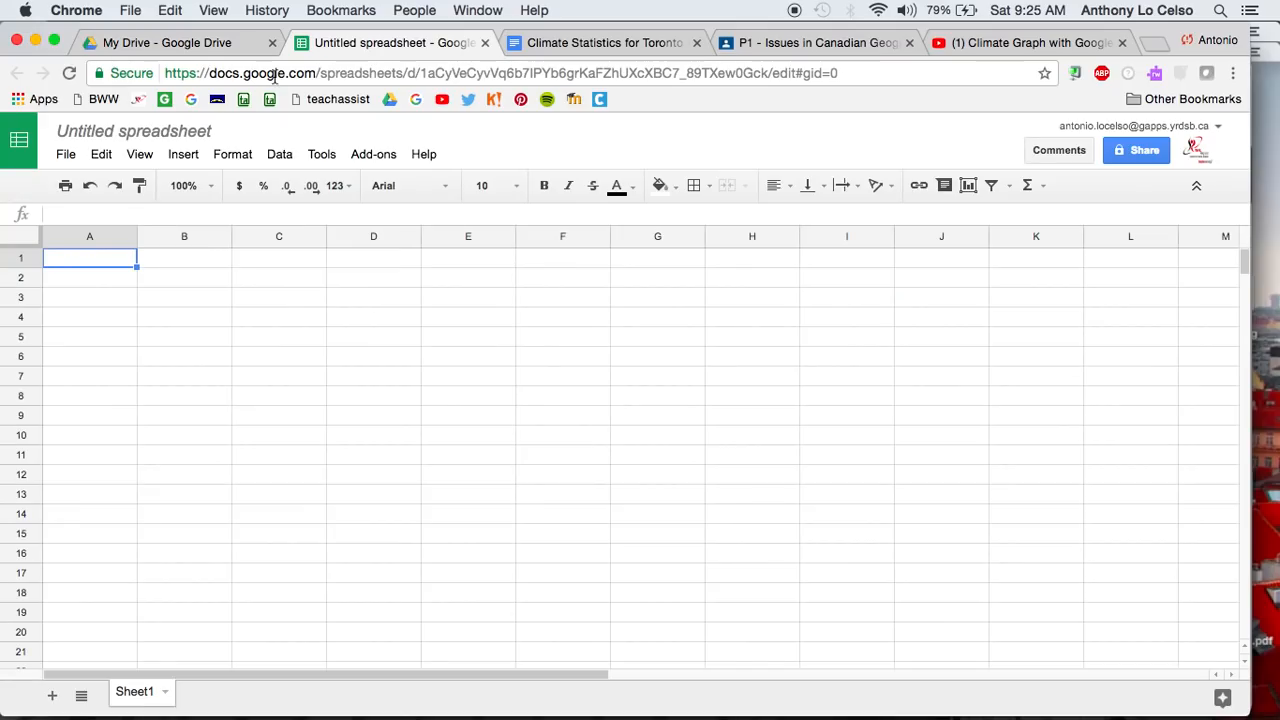
Rename the untitled spreadsheet as "Toronto Climate Statistics".
click(192, 131)
text(To)
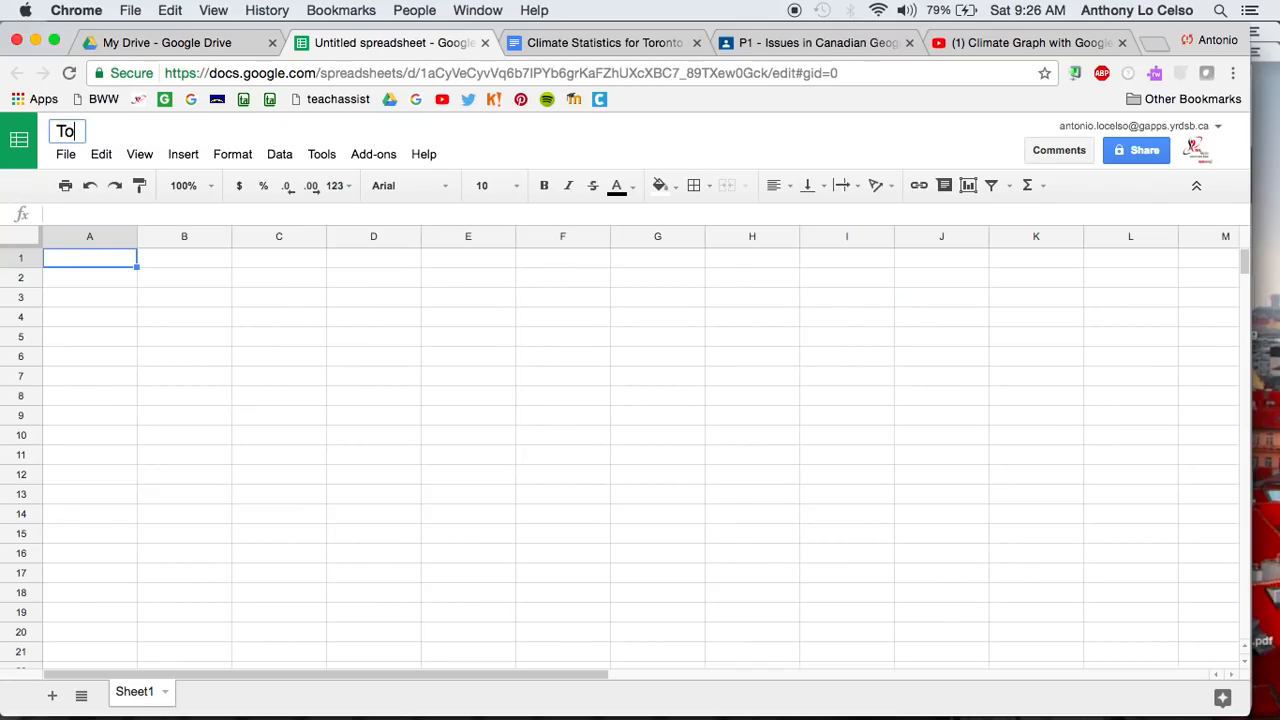
text(ronto Clim)
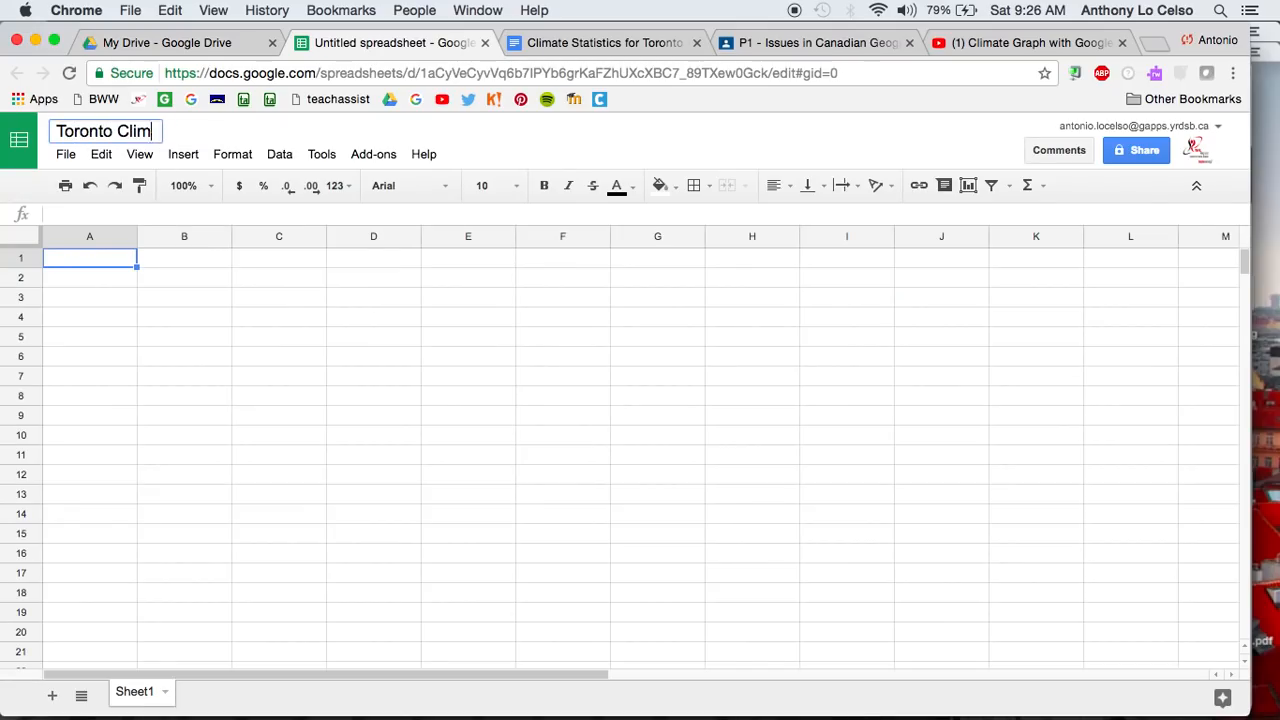
text(ate Statistics)
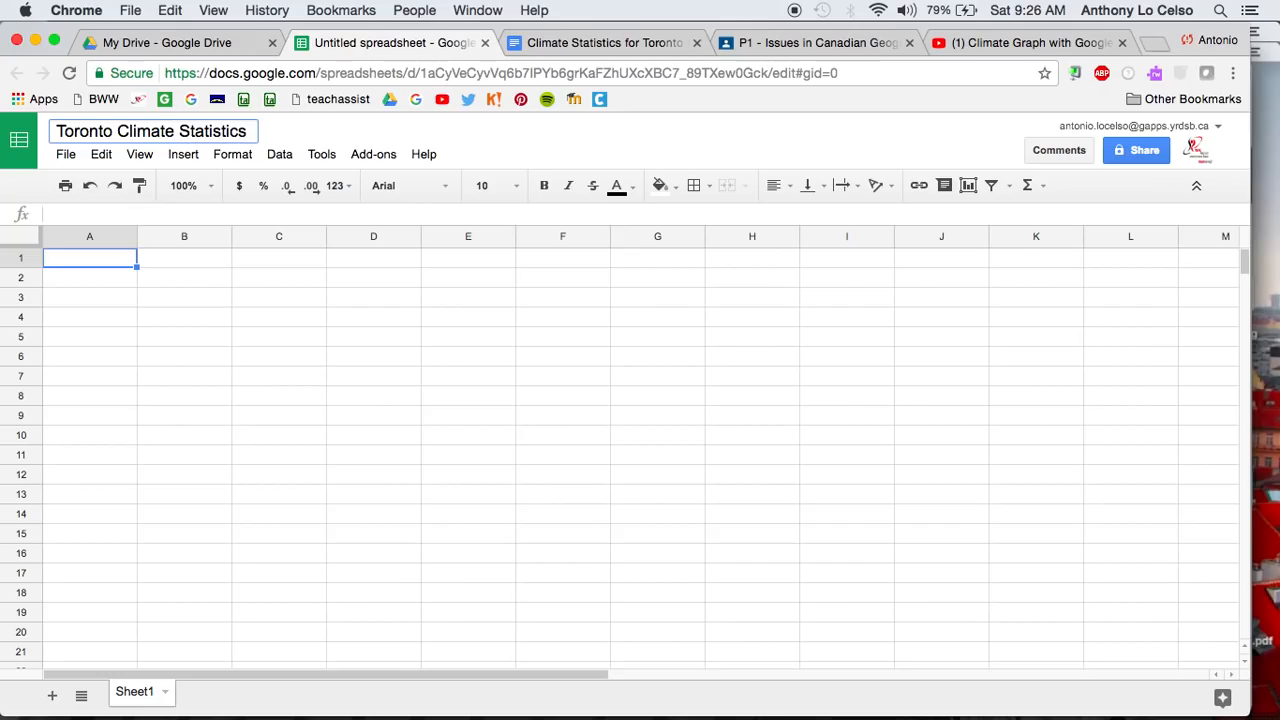
key(Return)
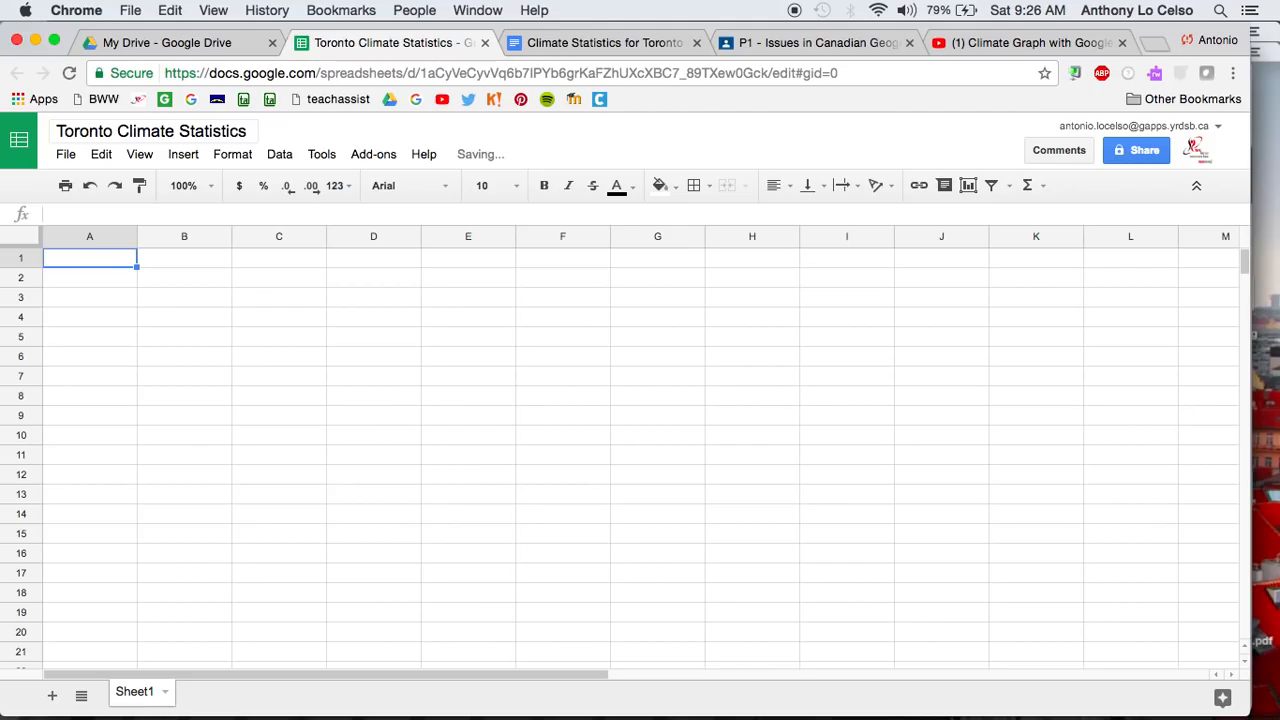
Copy the entire monthly climate table from the Climate Statistics for Toronto document and paste it into the spreadsheet at cell A1.
click(567, 45)
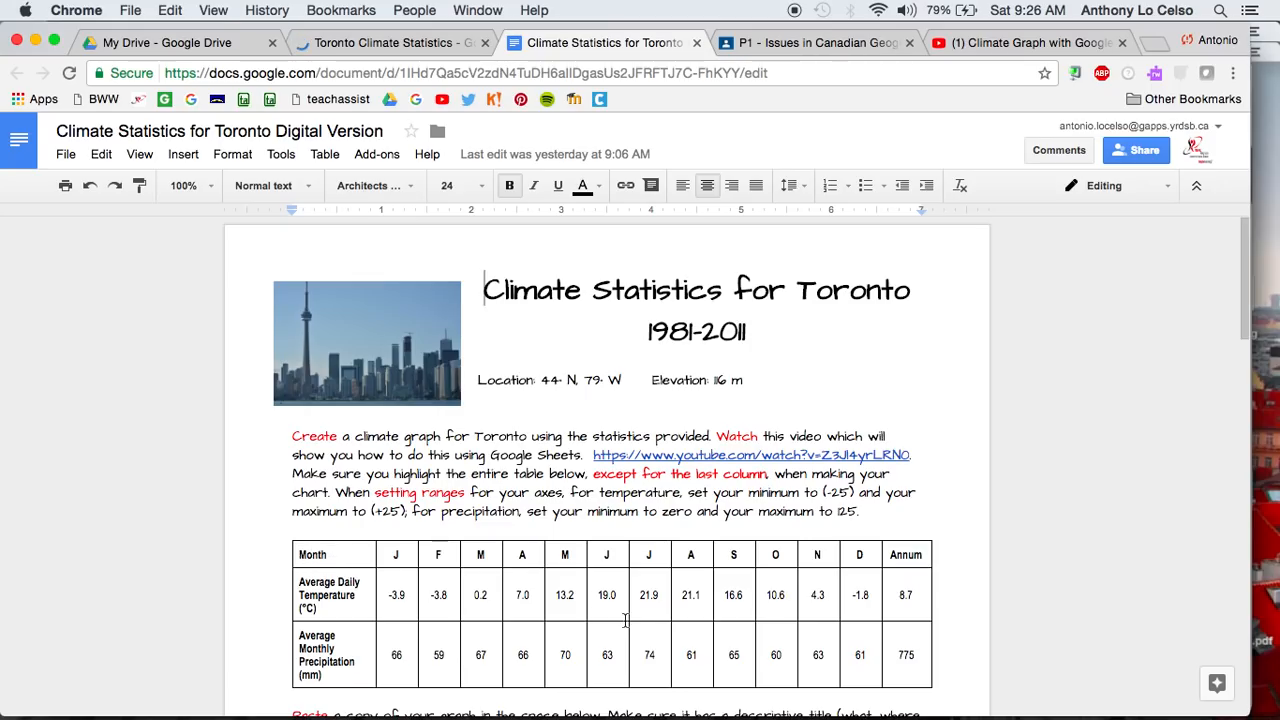
click(898, 649)
drag(310, 580, 920, 670)
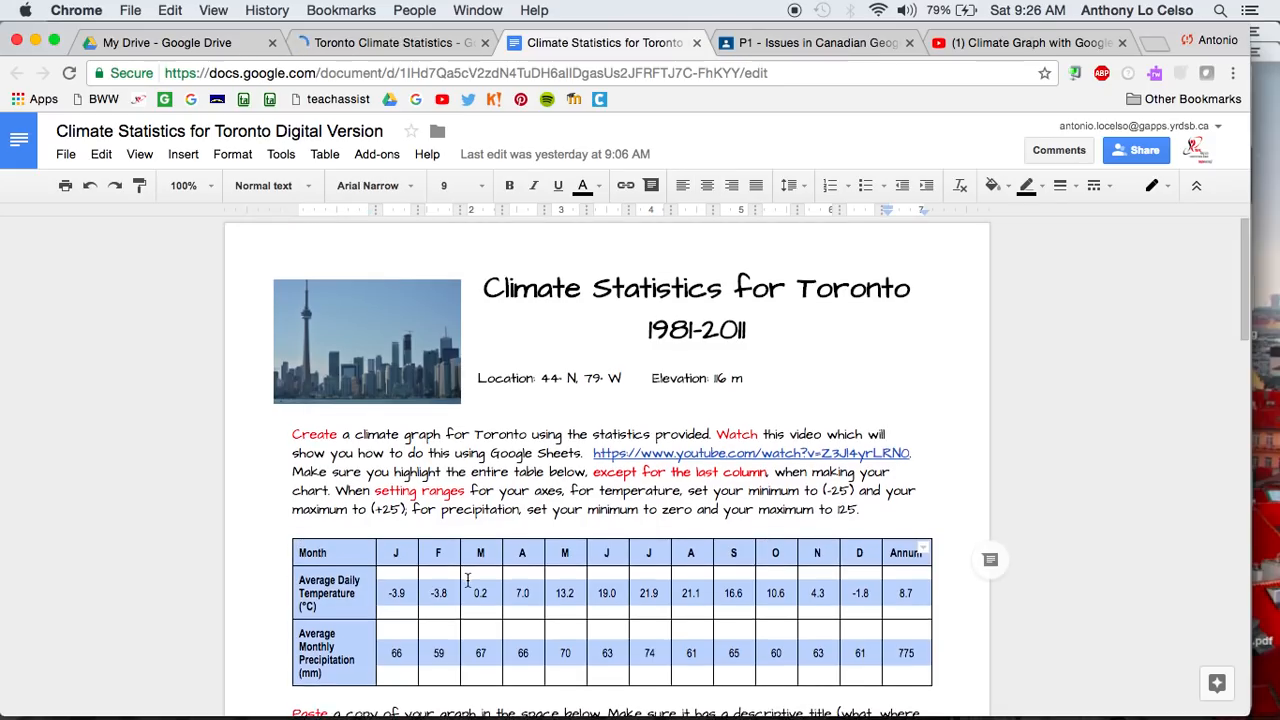
scroll(467, 580, down, 1)
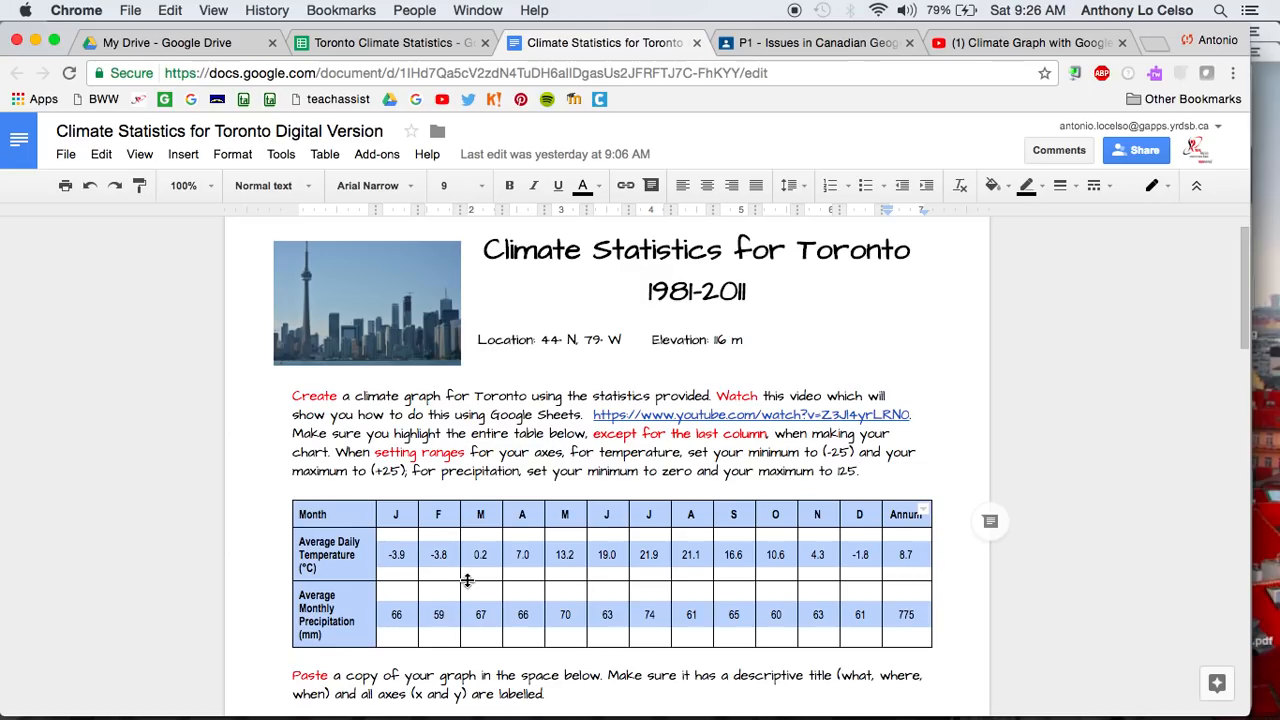
click(360, 40)
key(super+v)
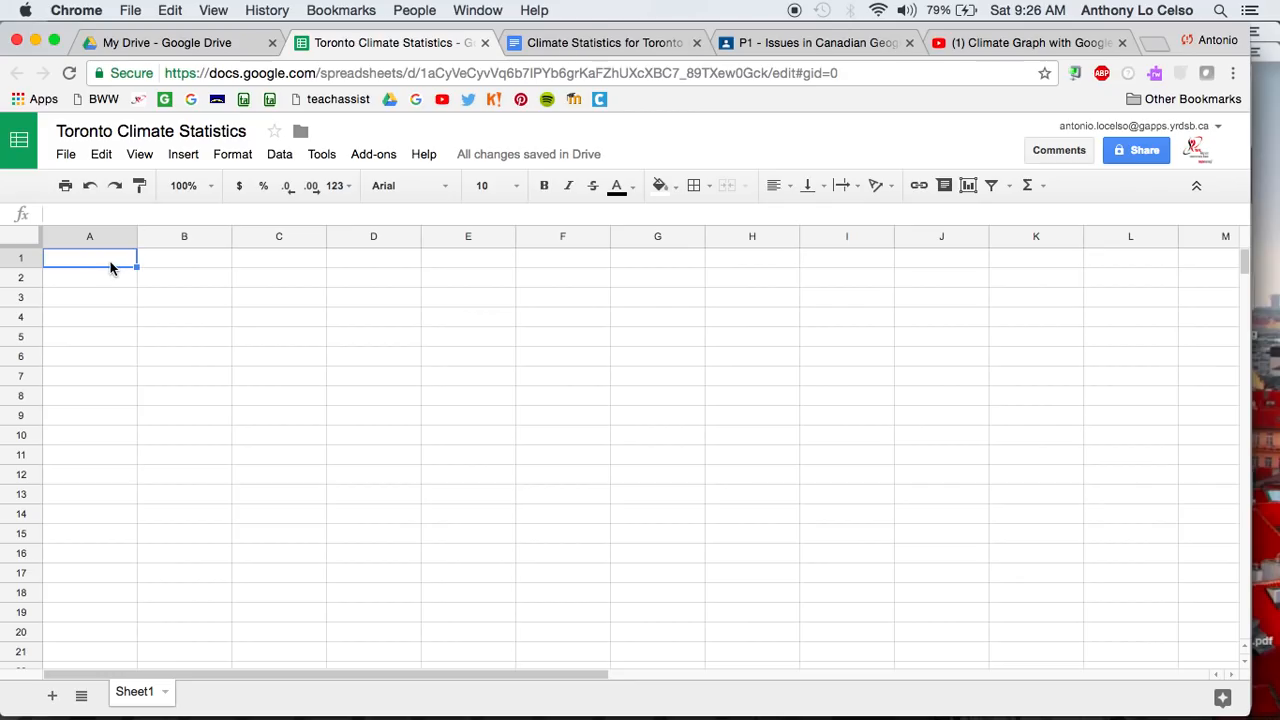
key(super+v)
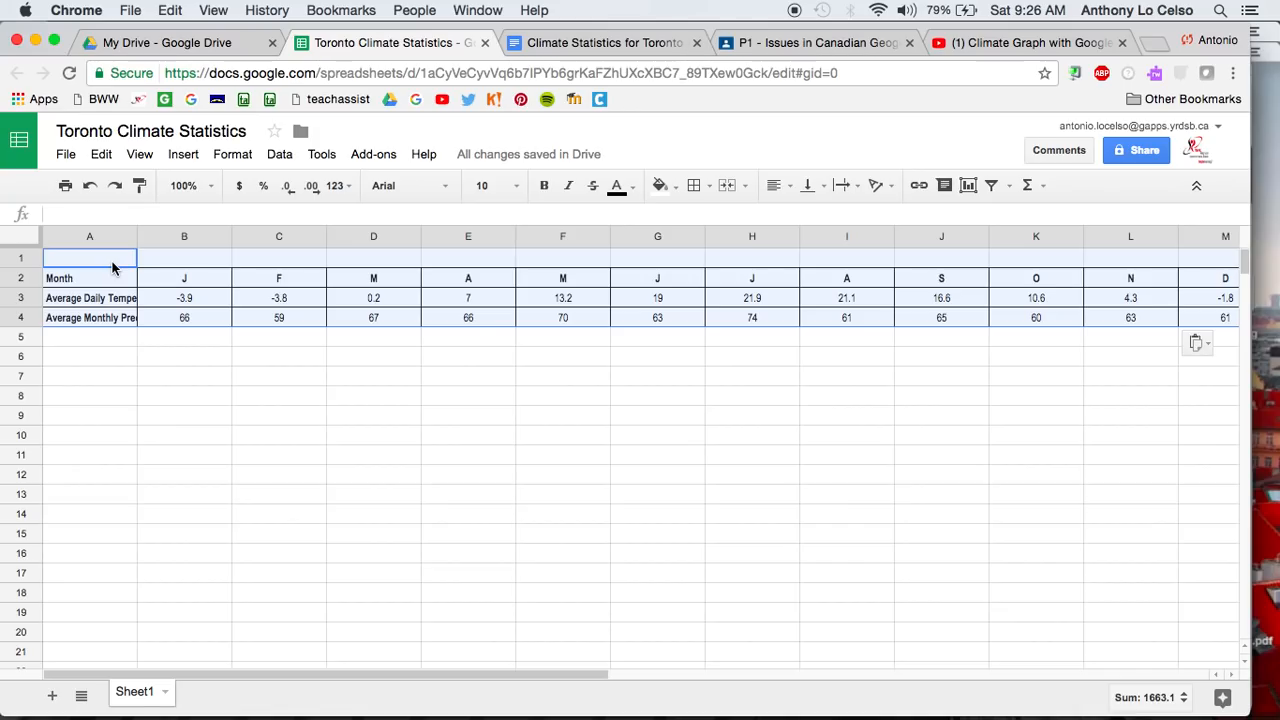
Insert a chart from the range A2:M4, covering the month, temperature and precipitation rows without the Annum column.
click(107, 278)
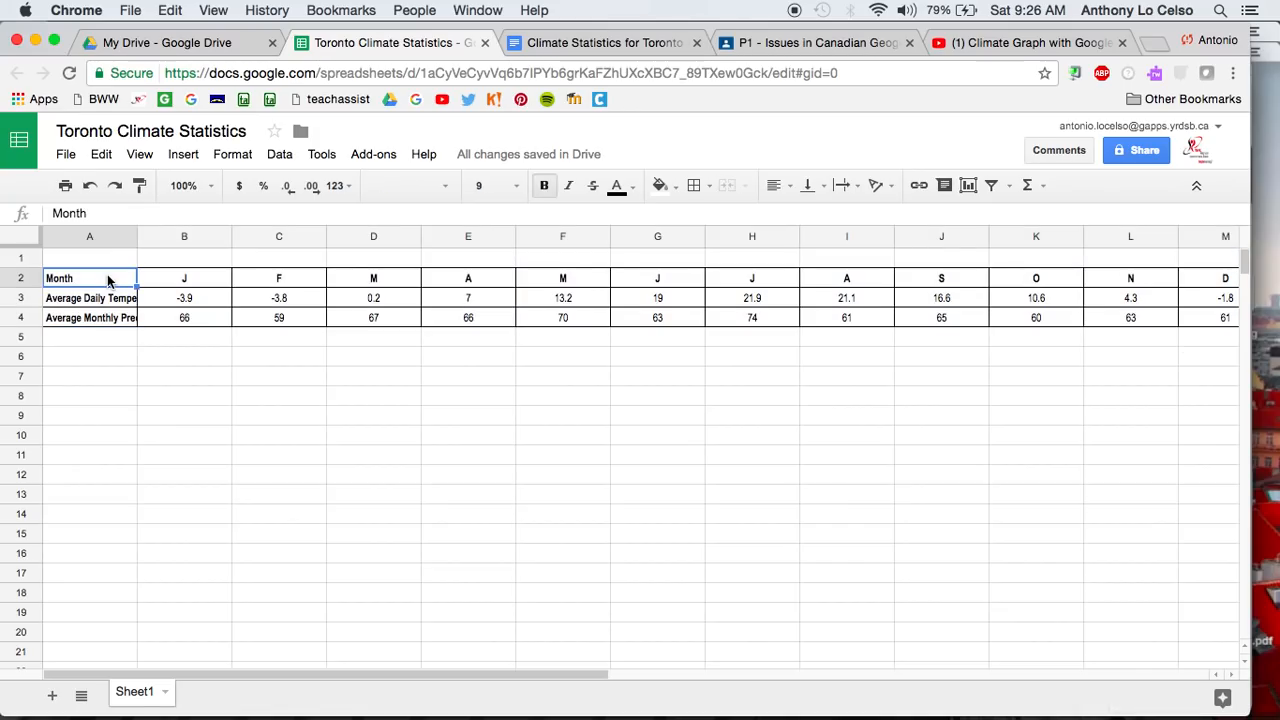
key(shift+Right)
key(shift+Right)
key(shift+Right)
key(shift+Right)
key(shift+Right)
key(shift+Right)
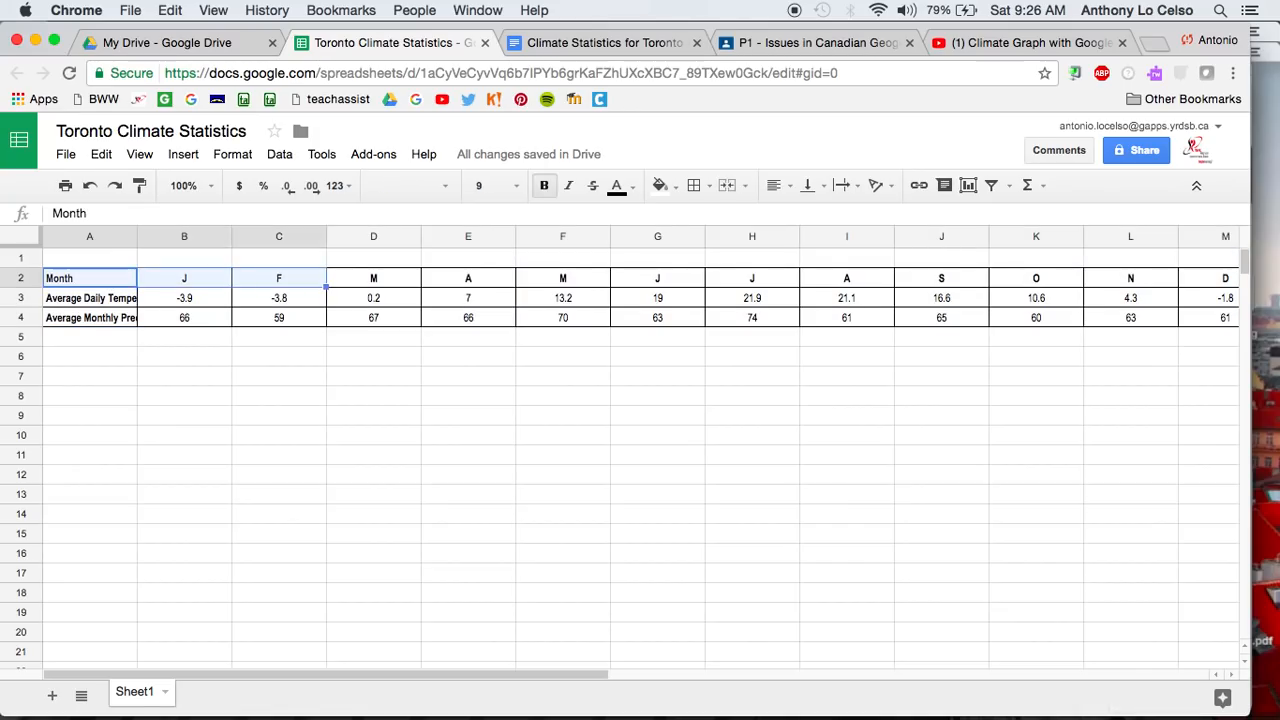
key(shift+Right)
key(shift+Right)
key(shift+Right)
key(shift+Right)
key(shift+Right)
key(shift+Right)
key(shift+Right)
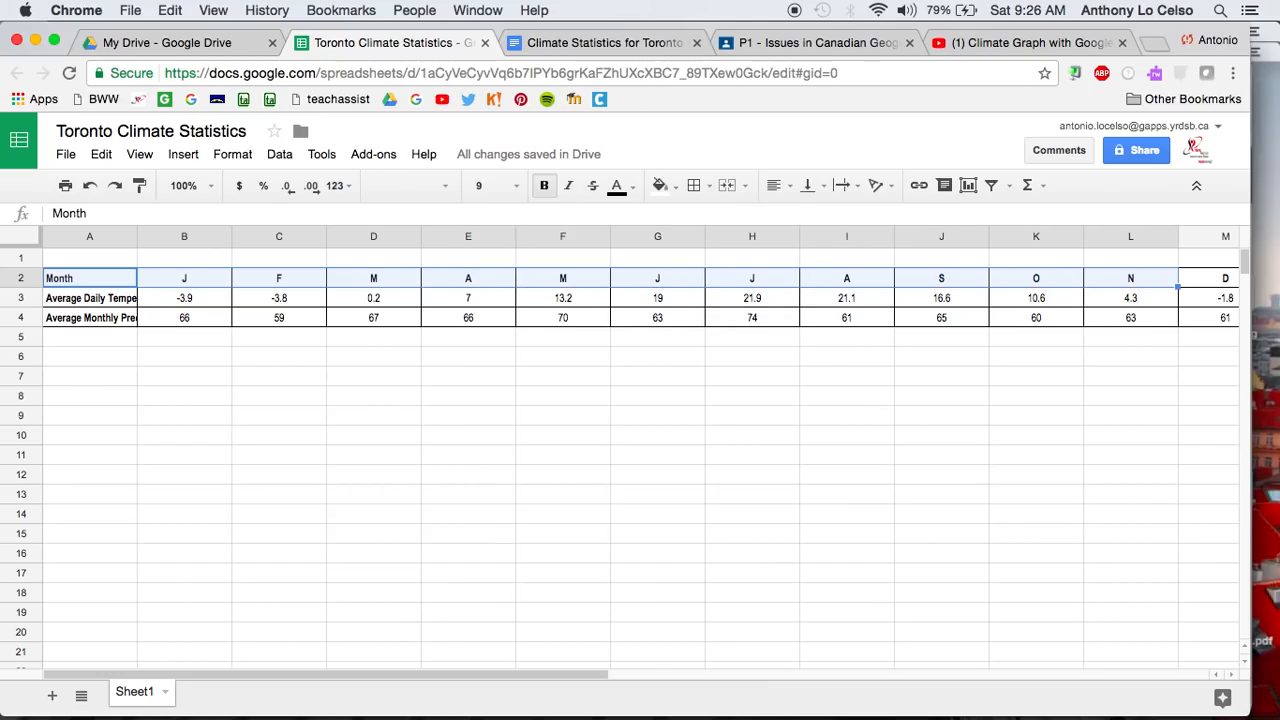
key(shift+Left)
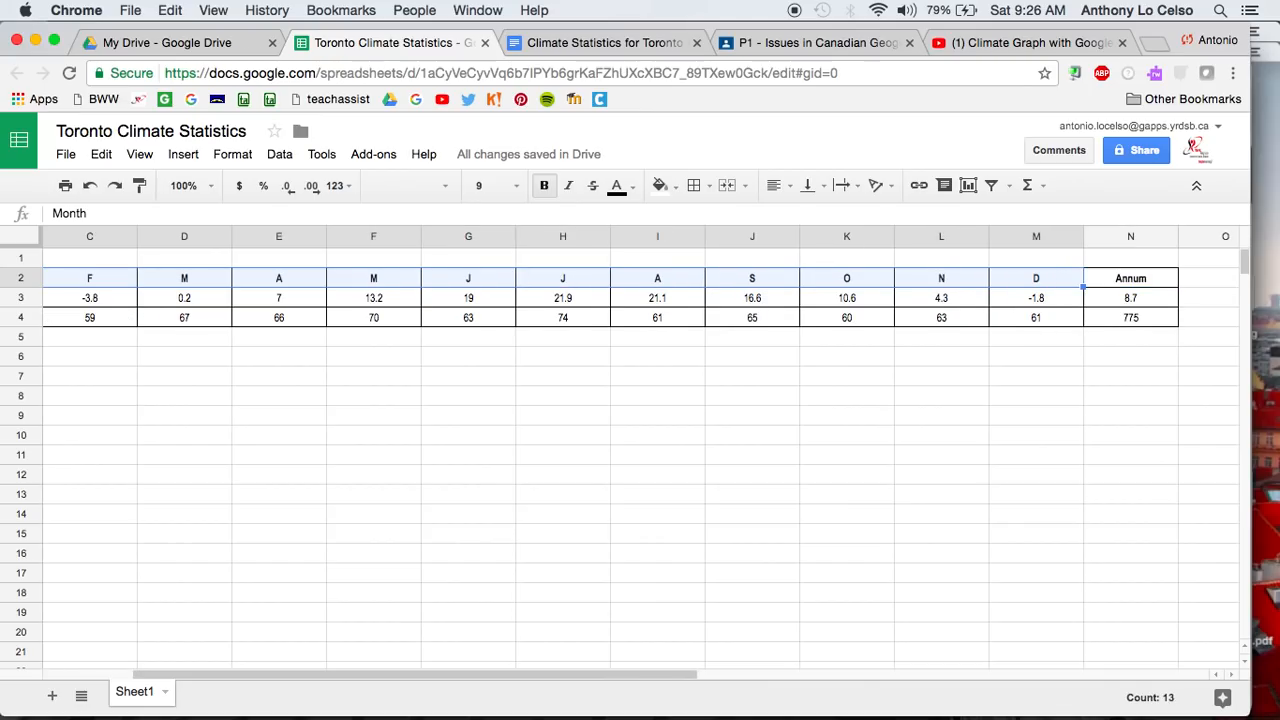
key(shift+Down)
key(shift+Down)
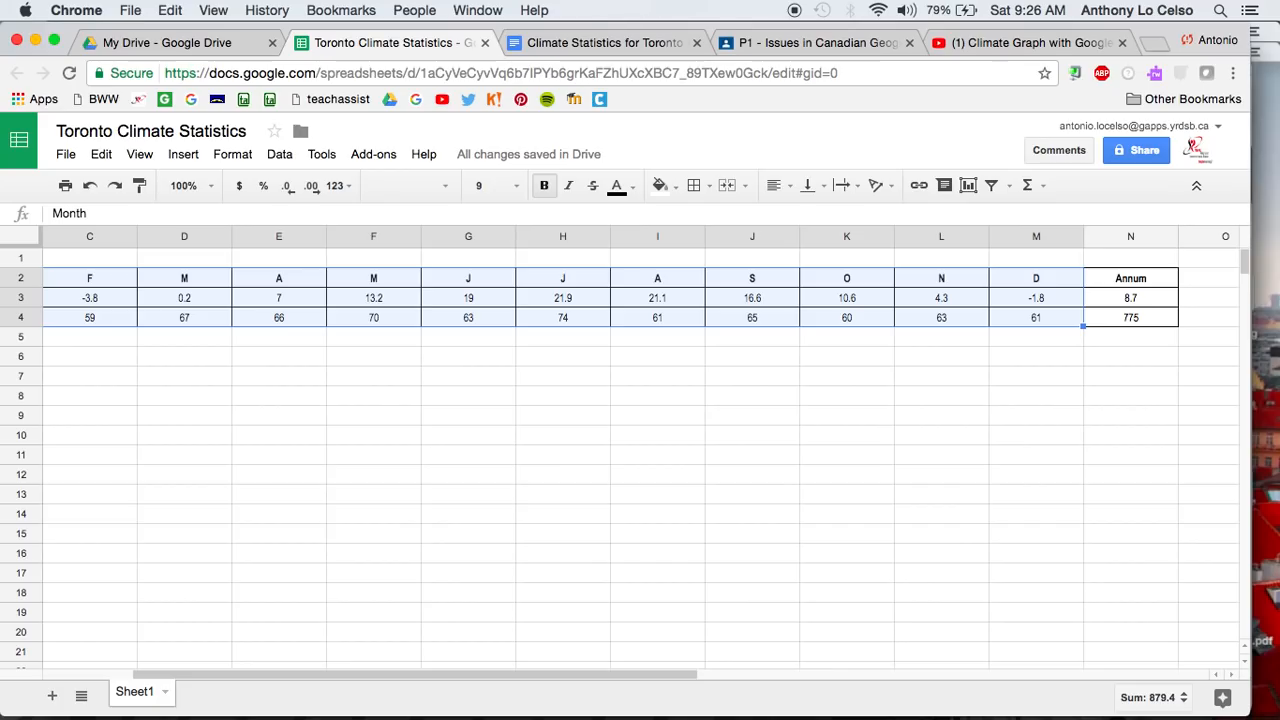
click(184, 156)
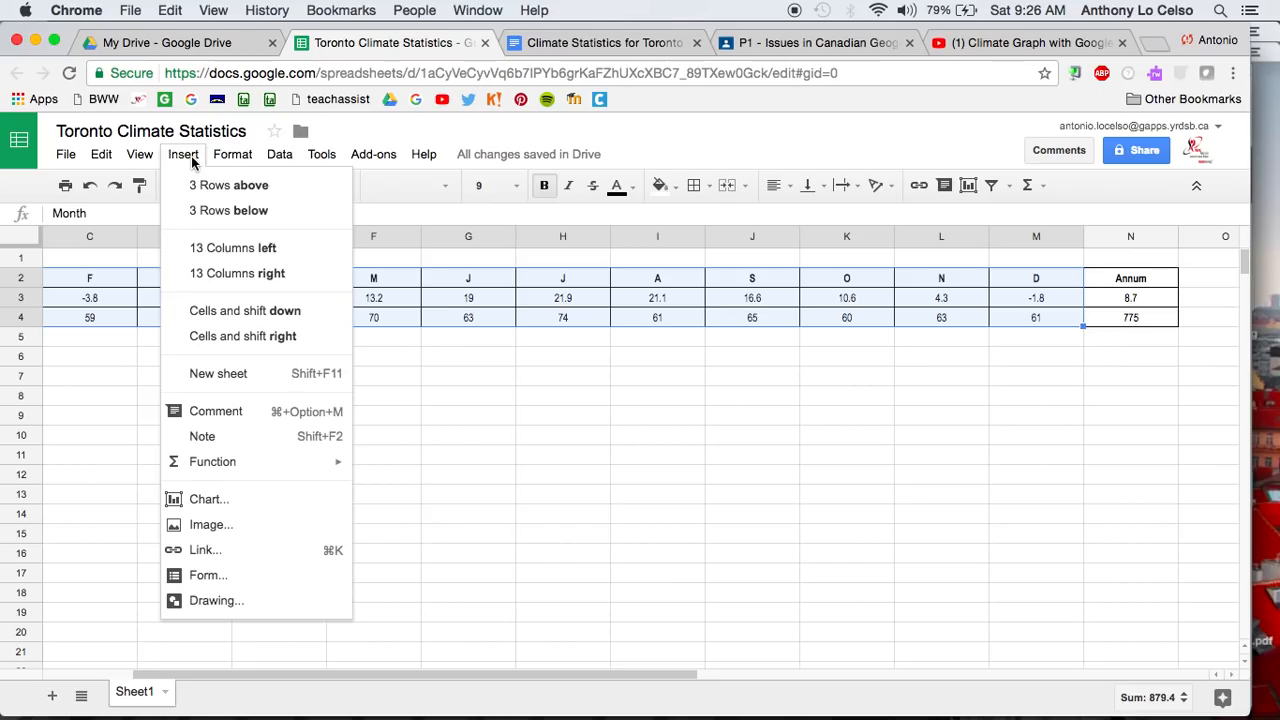
click(205, 496)
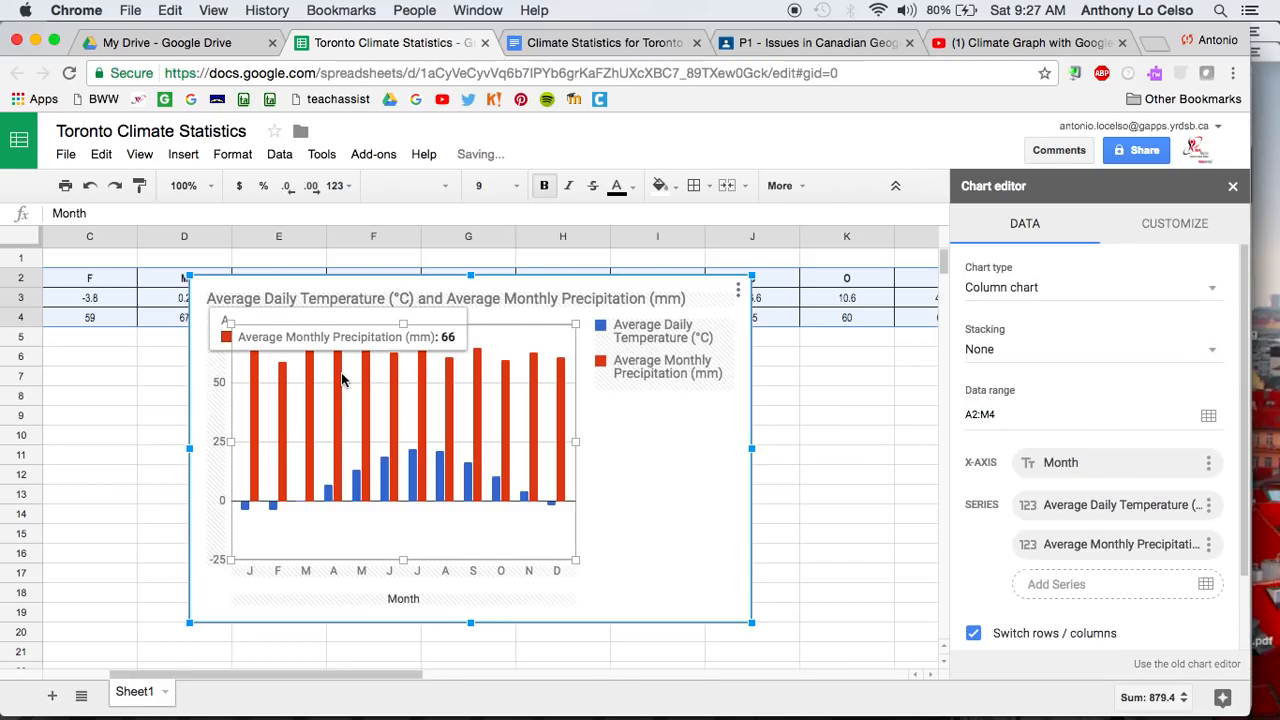
Change the chart type to a combo chart.
click(1021, 290)
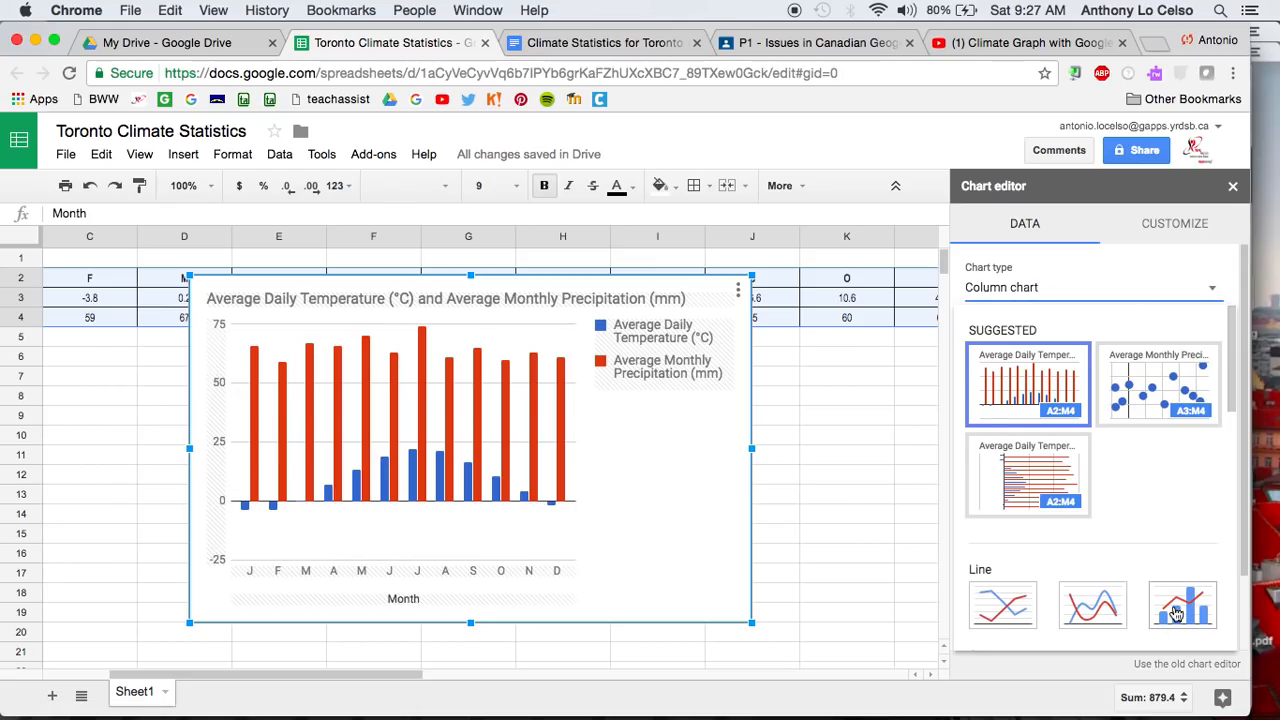
scroll(1176, 614, down, 2)
scroll(1176, 614, down, 1)
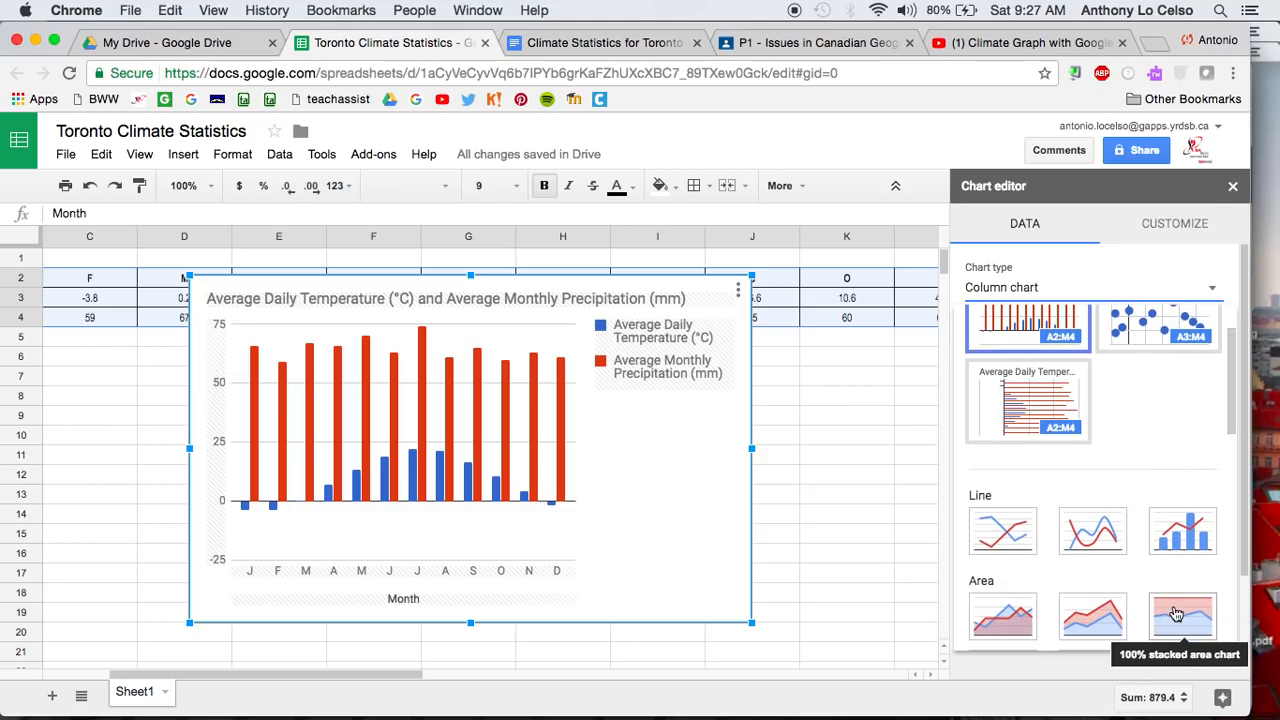
click(1183, 538)
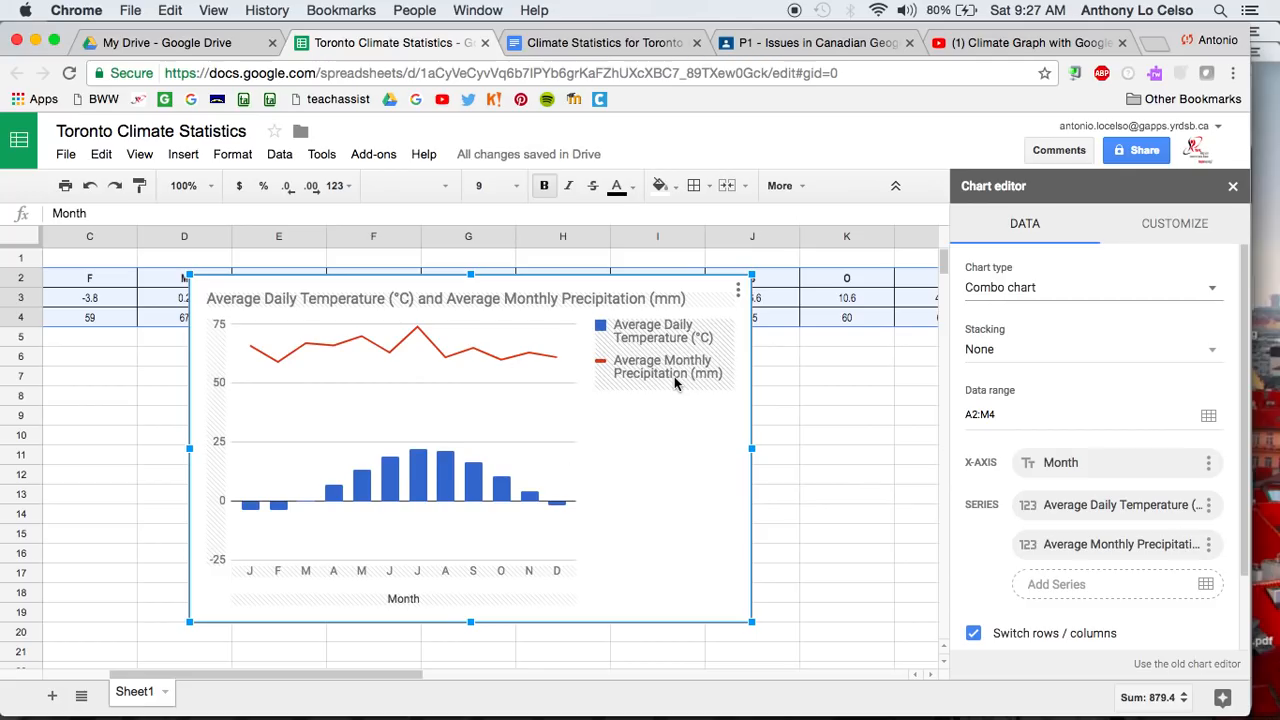
Format the Average Daily Temperature (°C) series as a line and colour it red.
click(1156, 226)
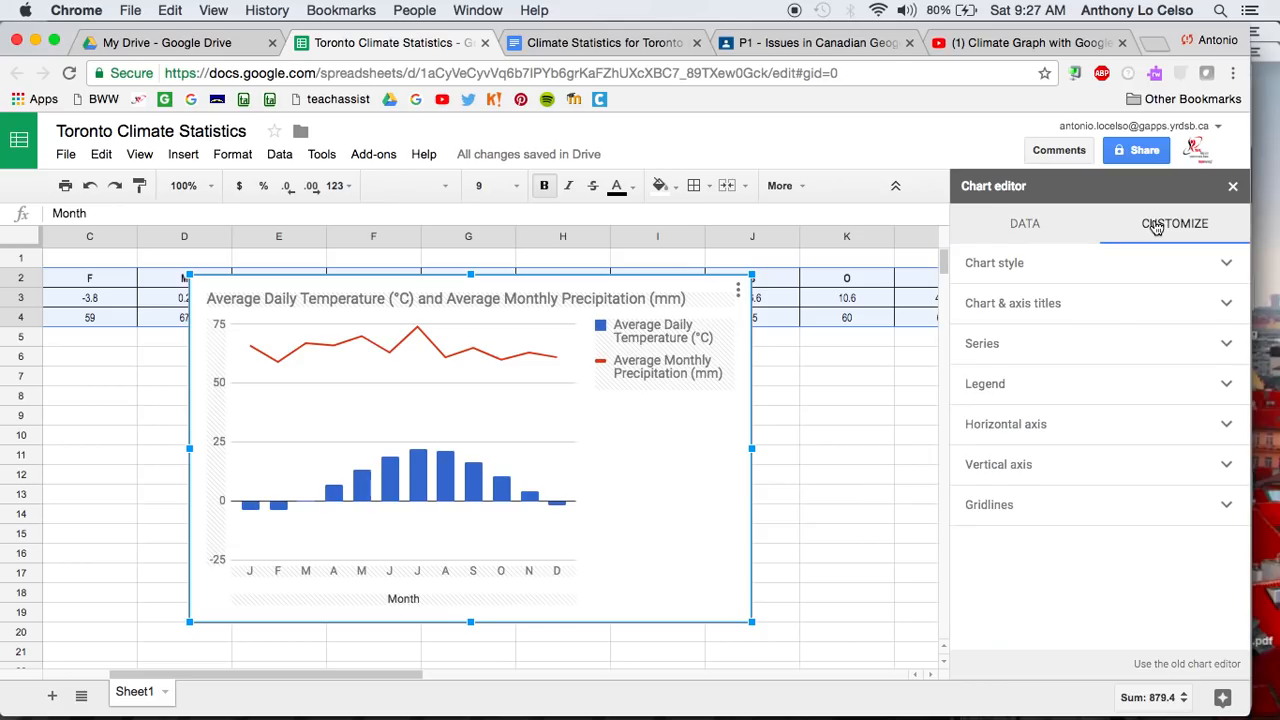
click(1048, 348)
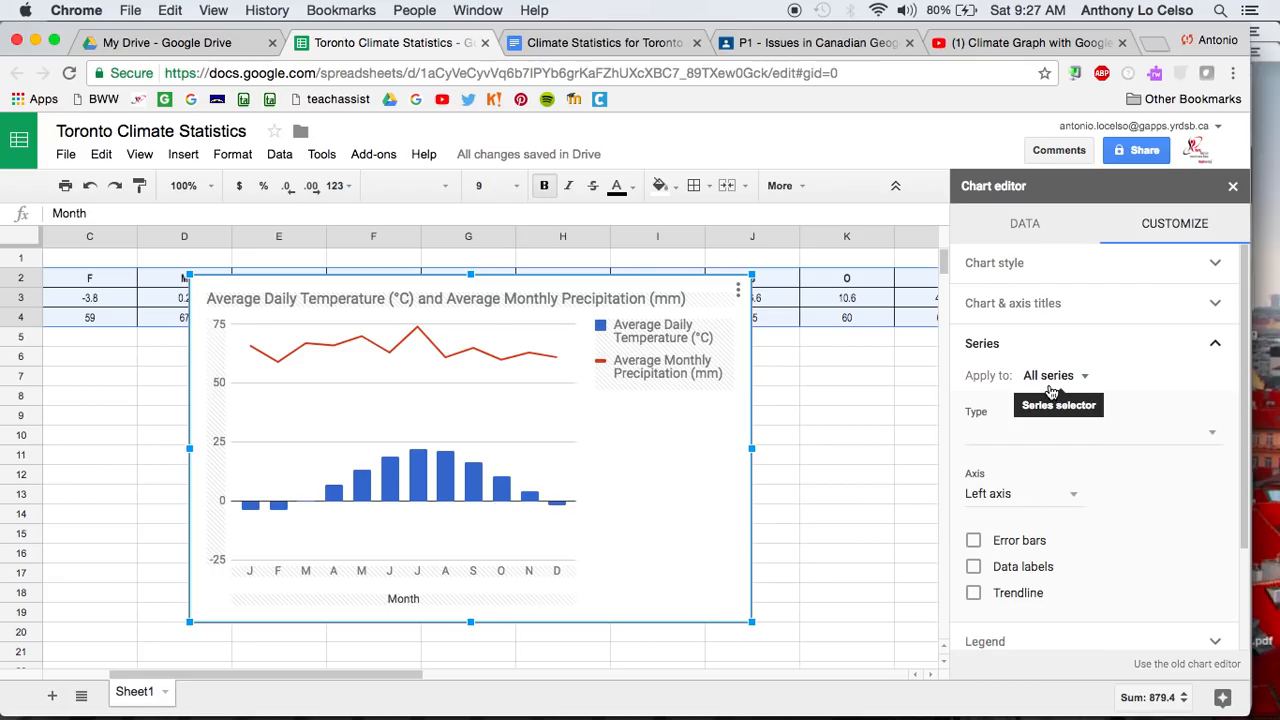
click(1060, 378)
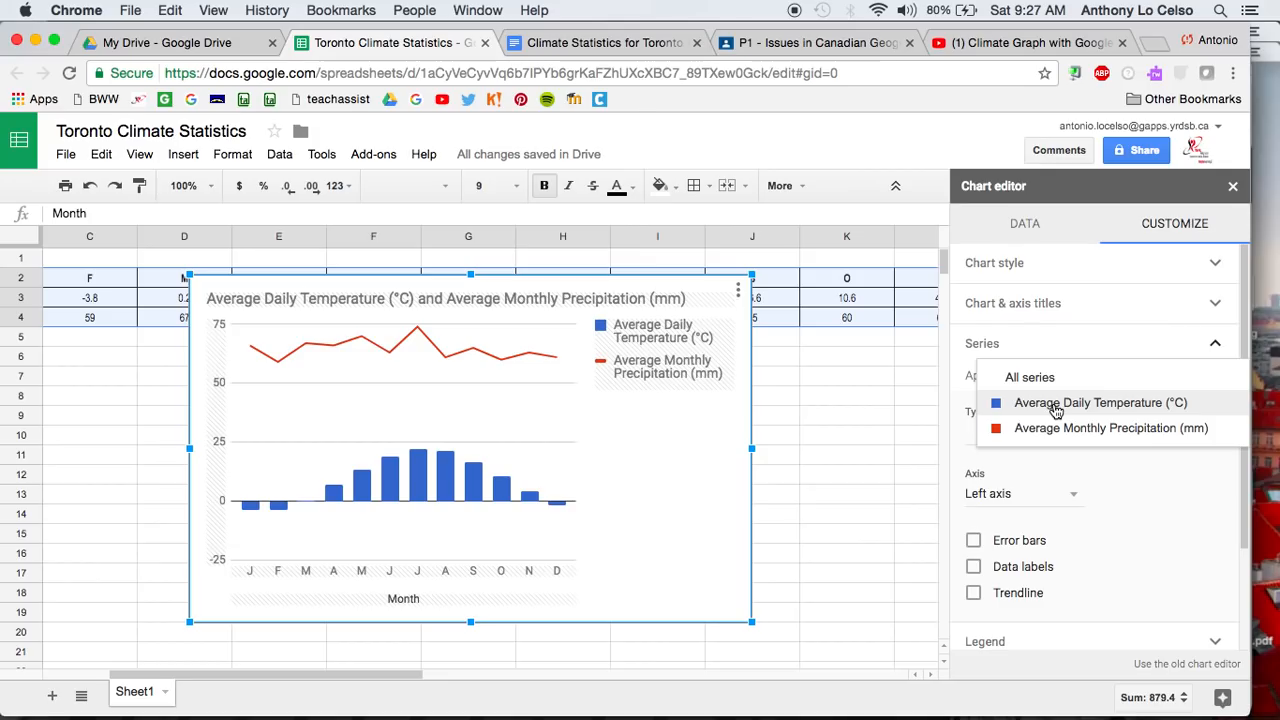
click(1055, 405)
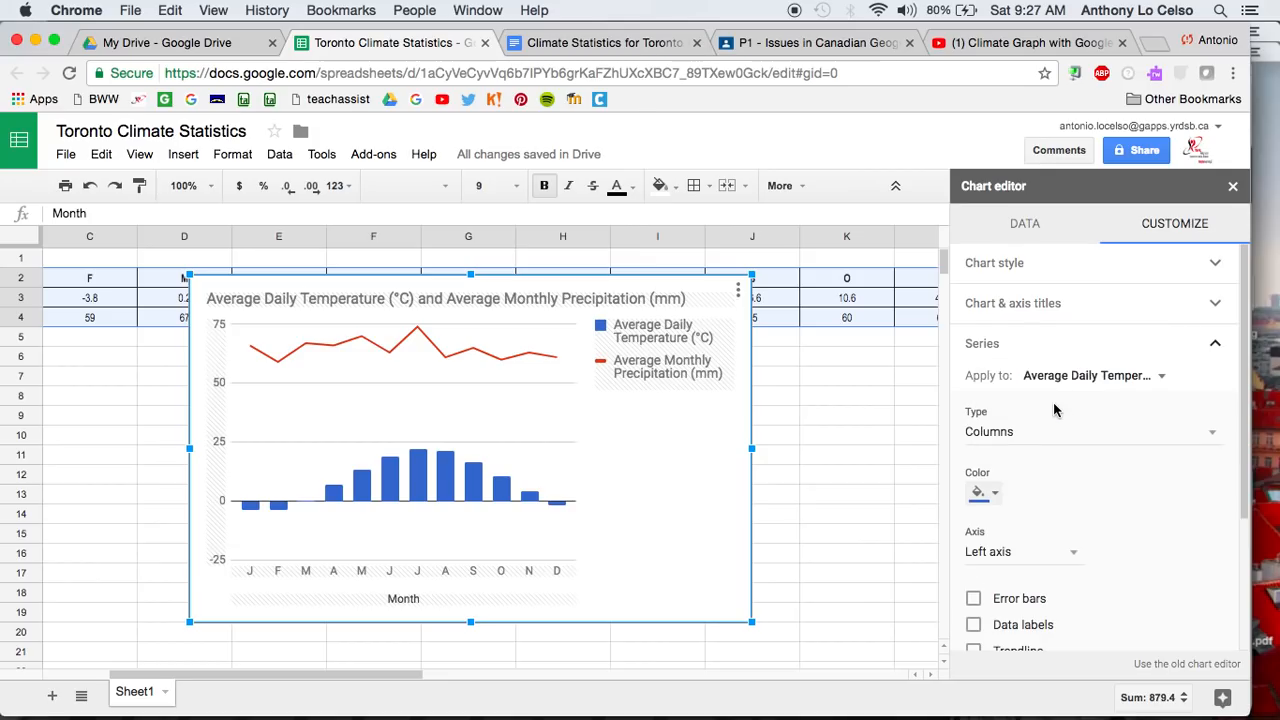
click(1012, 437)
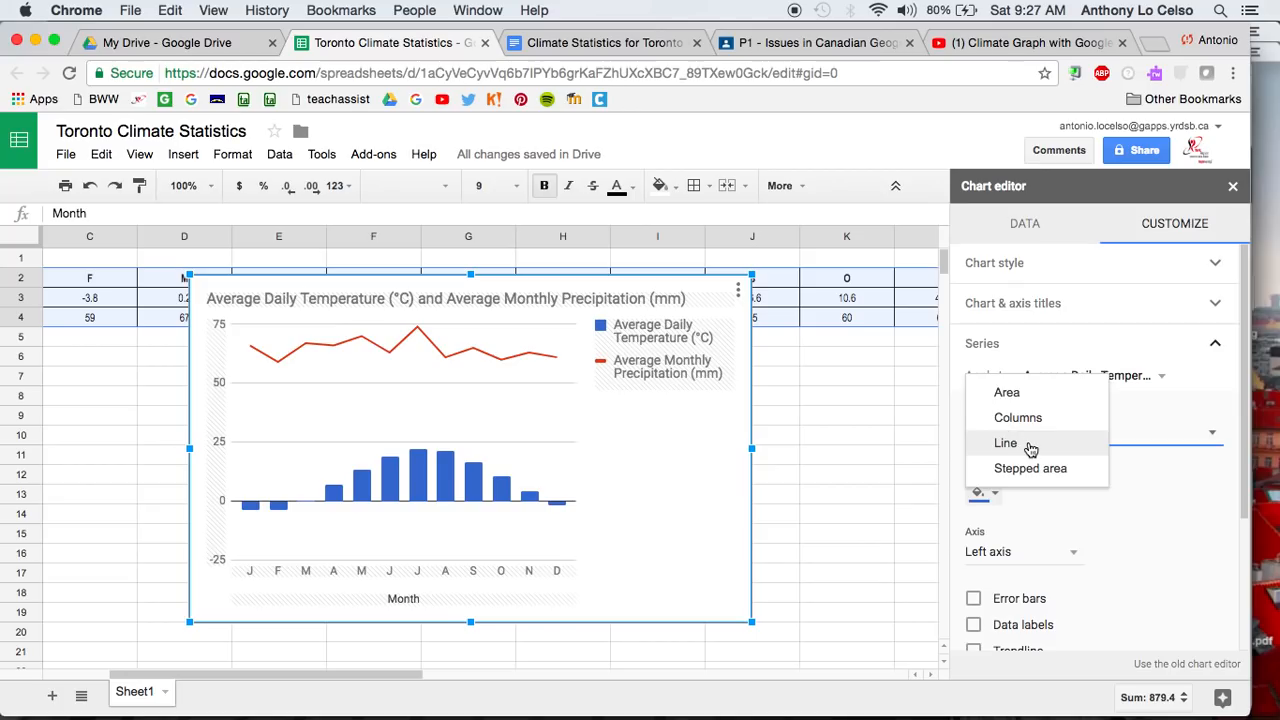
click(1031, 448)
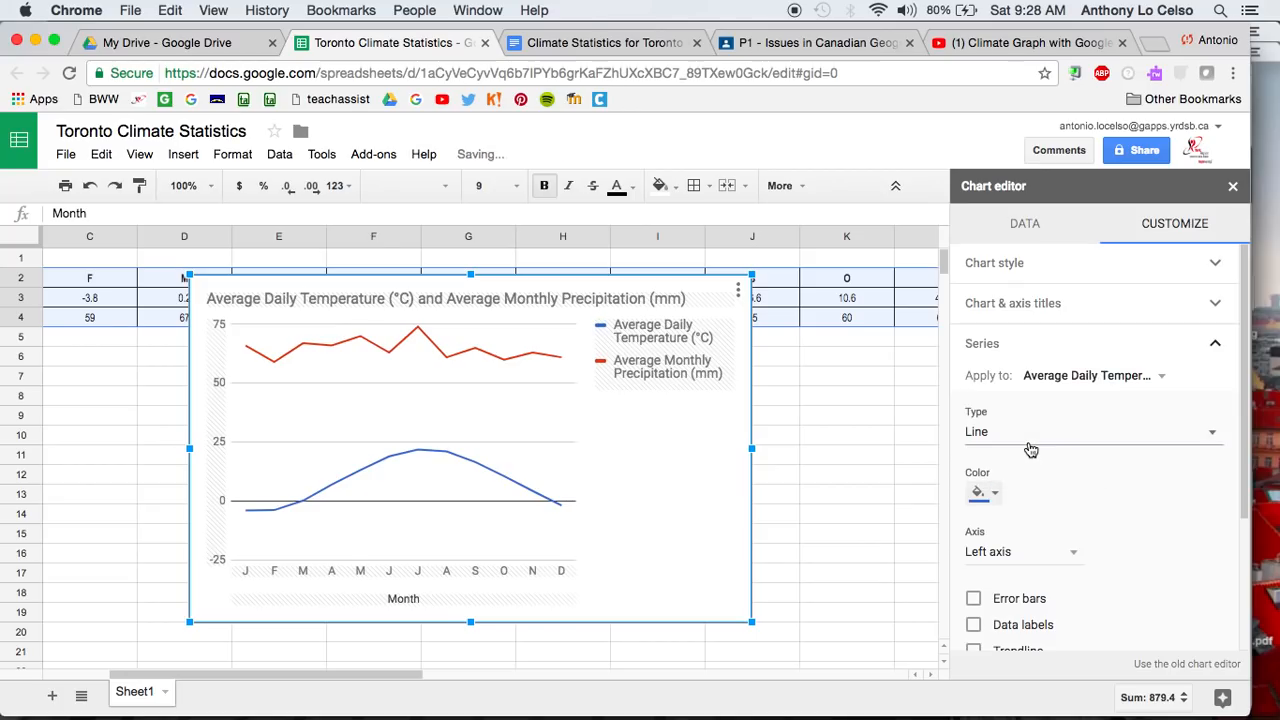
click(1000, 497)
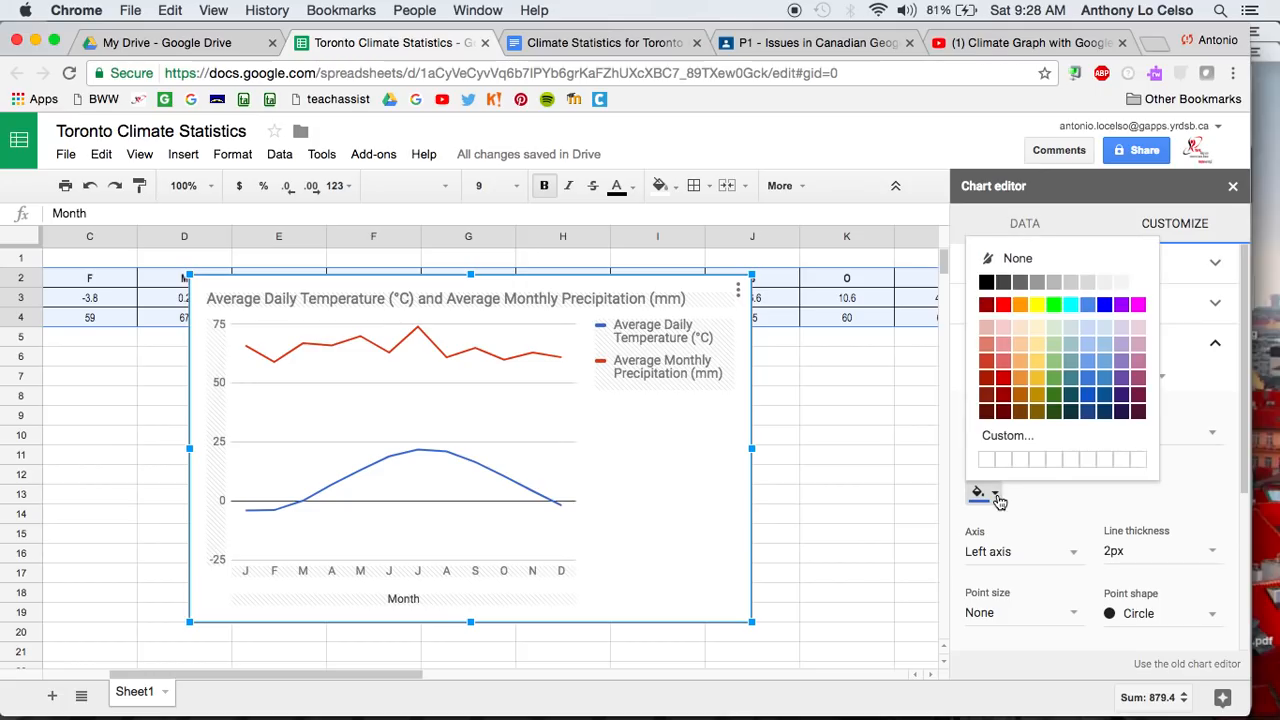
click(1003, 305)
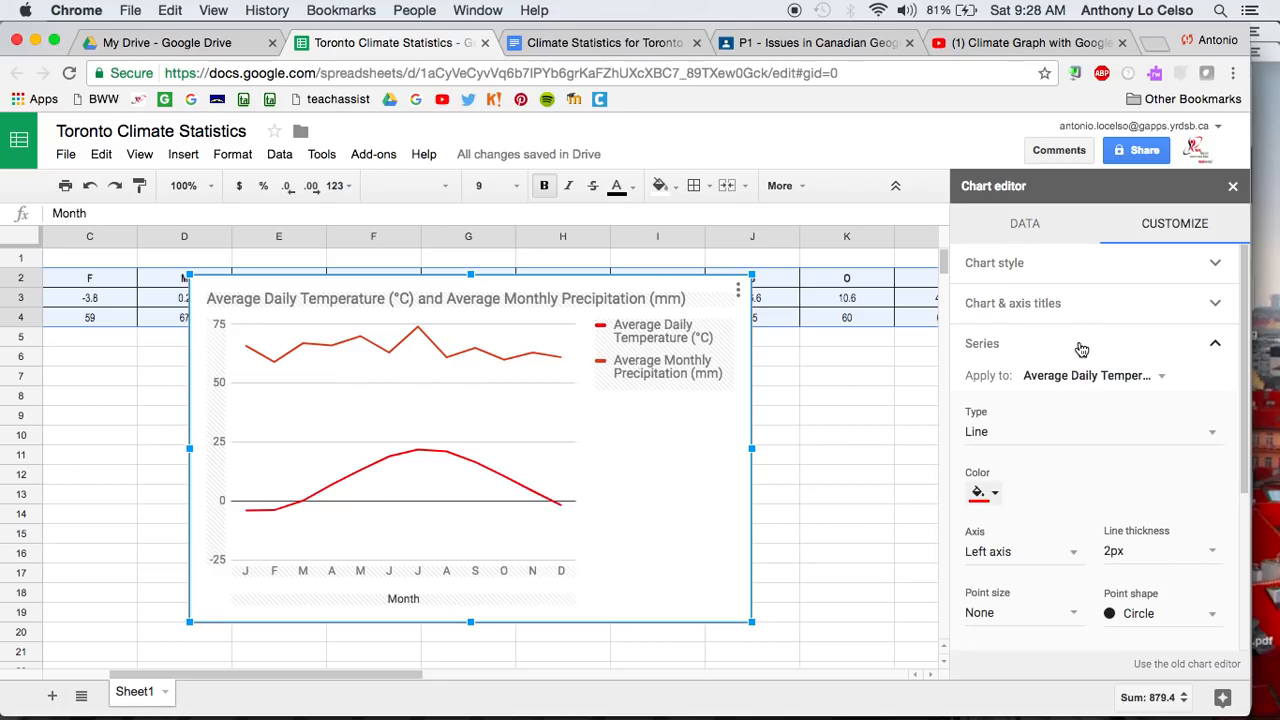
Assign the Average Monthly Precipitation (mm) series to the right axis.
click(1065, 381)
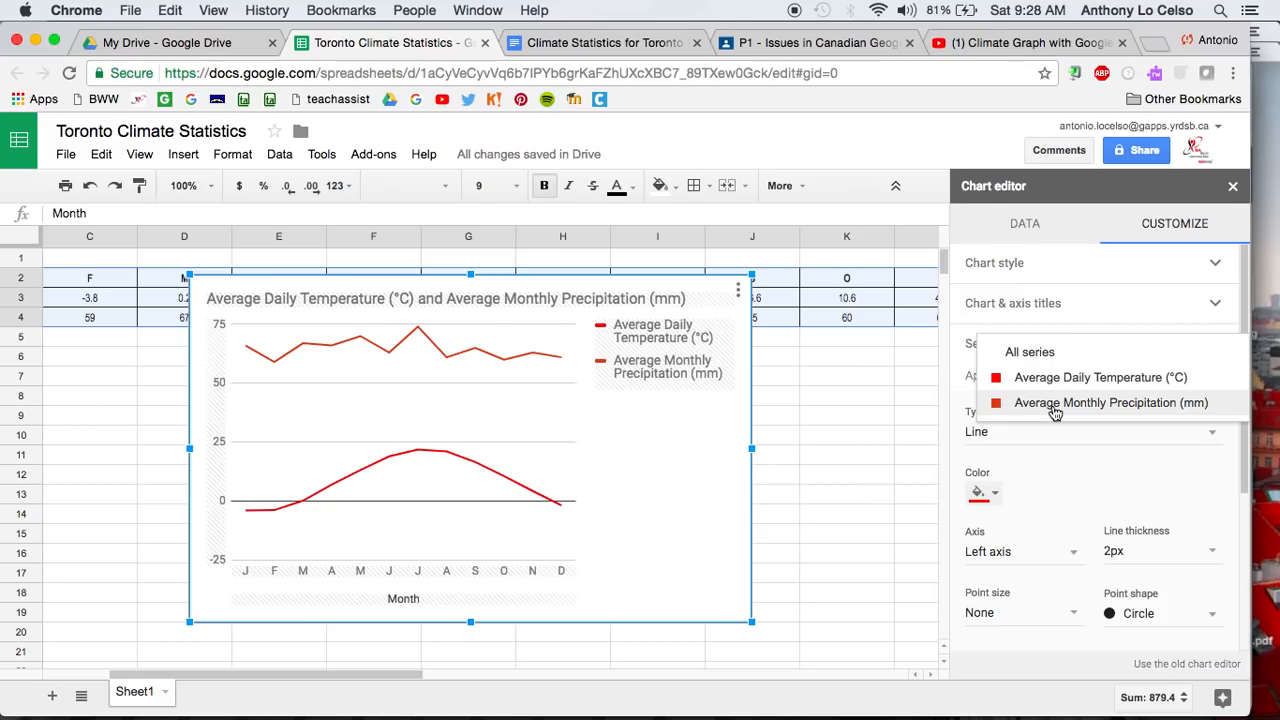
click(1055, 403)
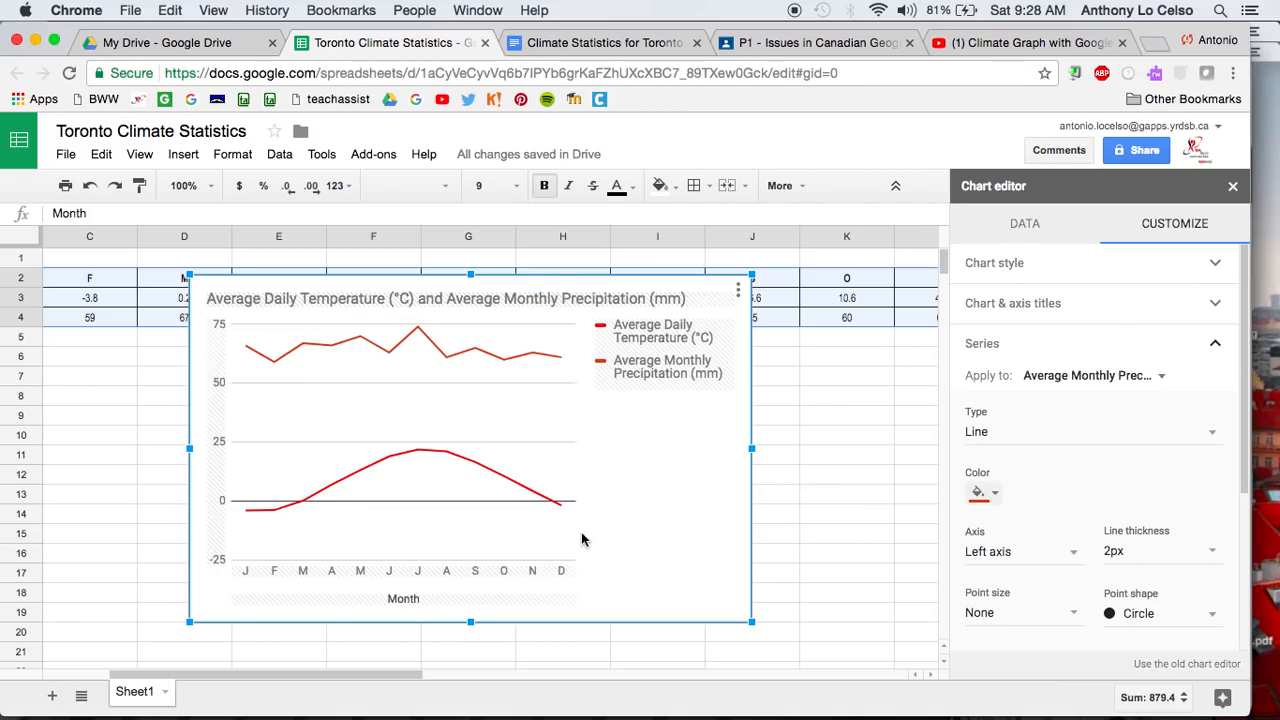
click(1010, 555)
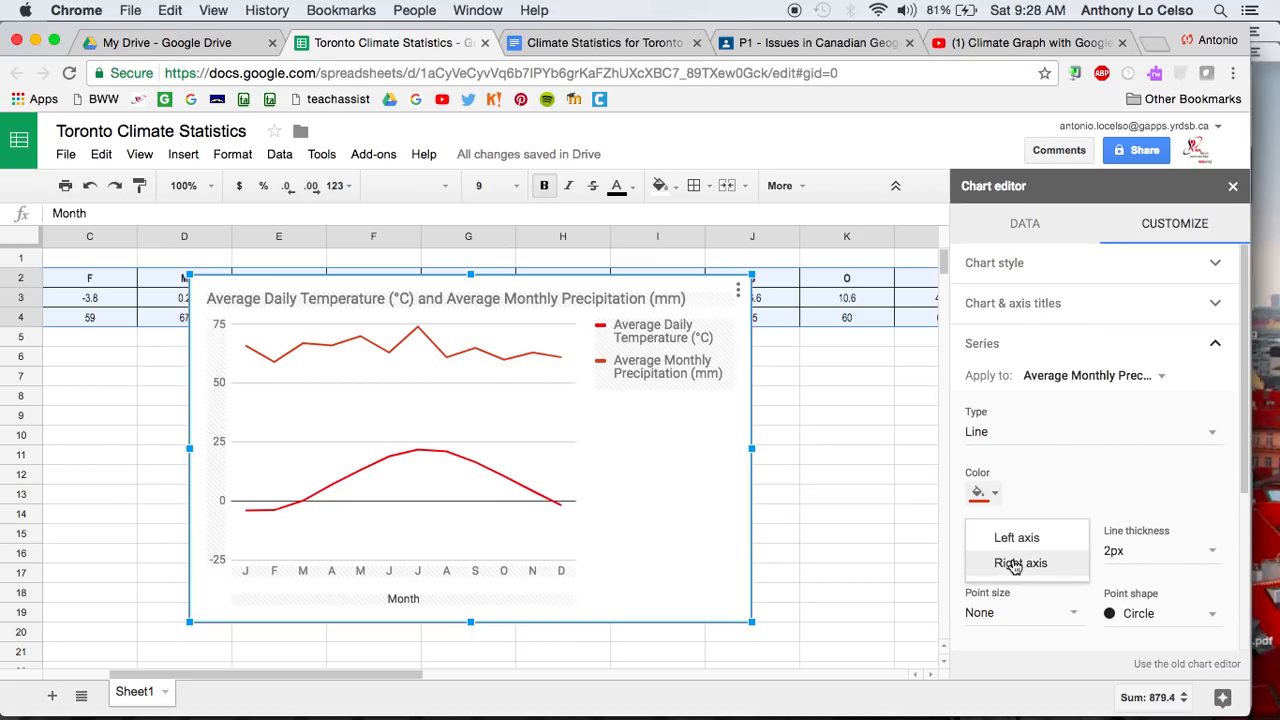
click(1013, 564)
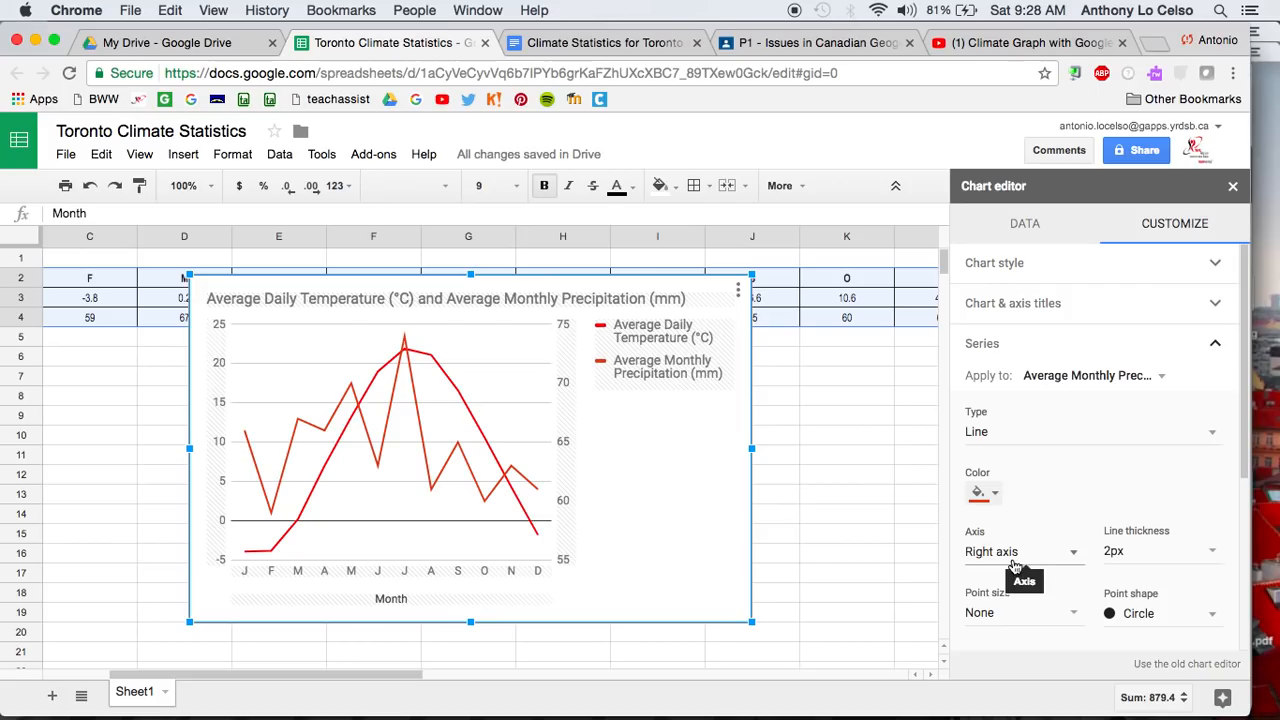
Format the Average Monthly Precipitation (mm) series as columns and colour it blue.
click(996, 438)
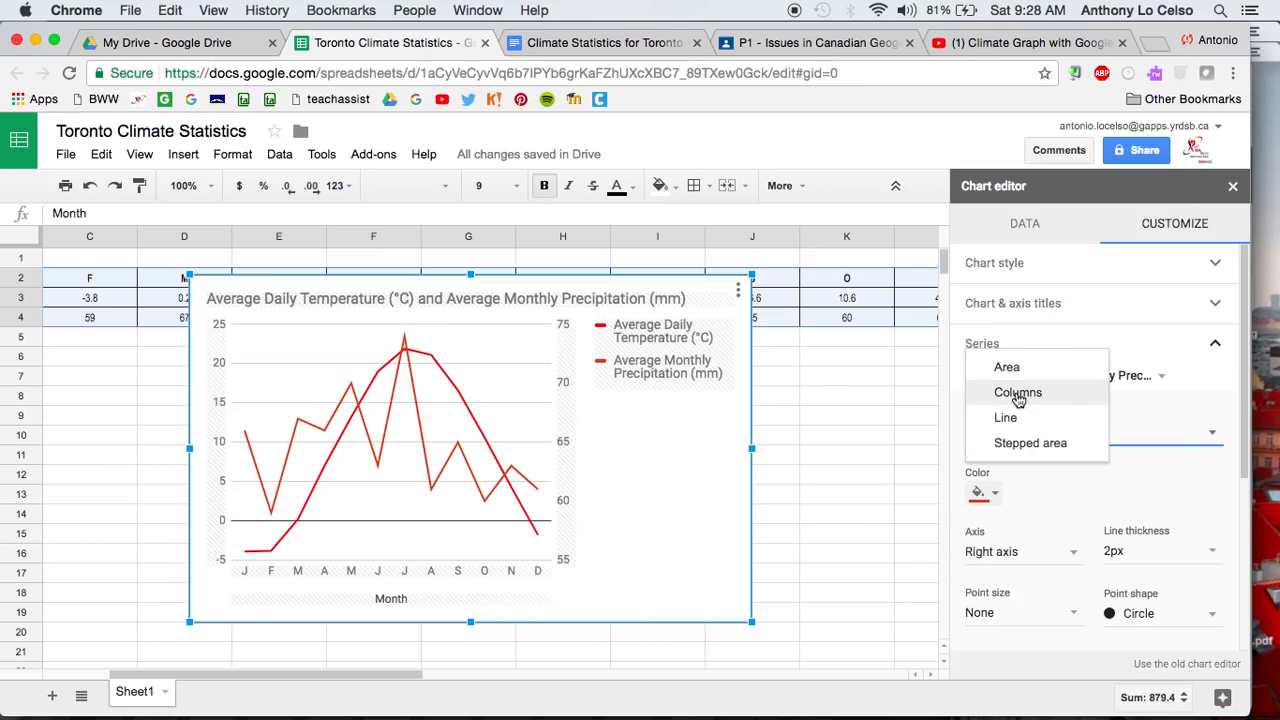
click(1018, 395)
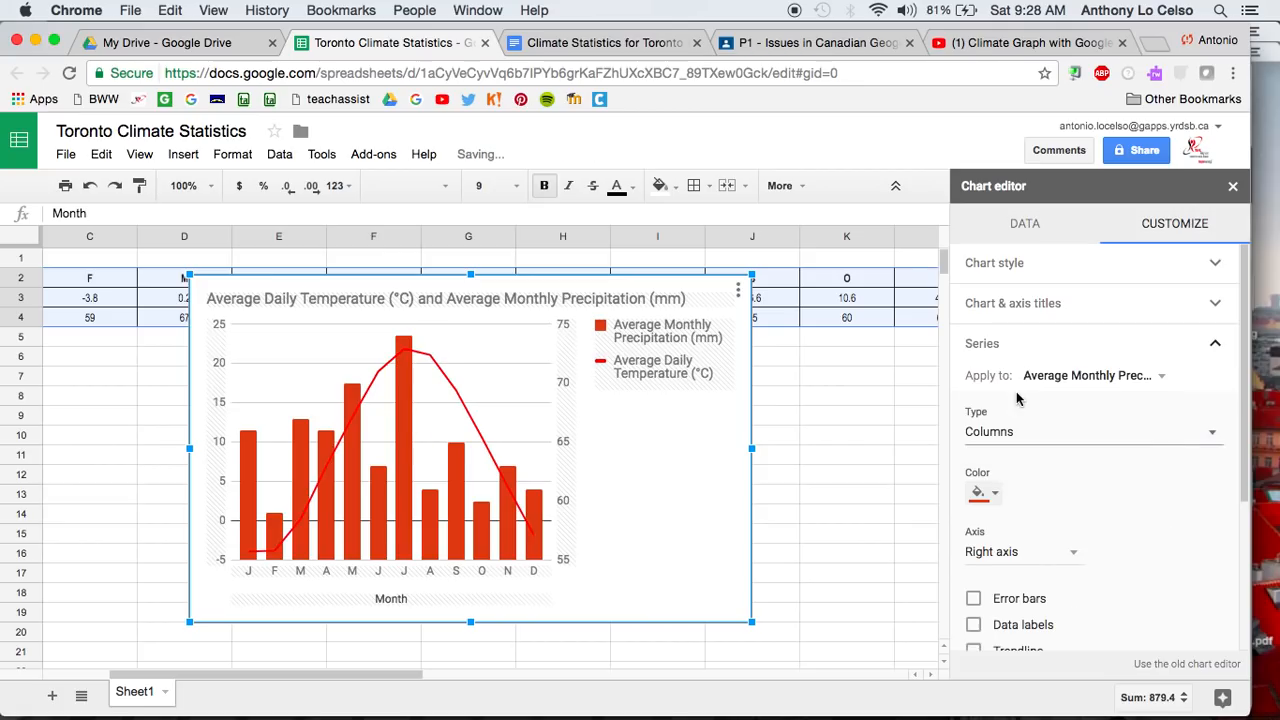
click(999, 497)
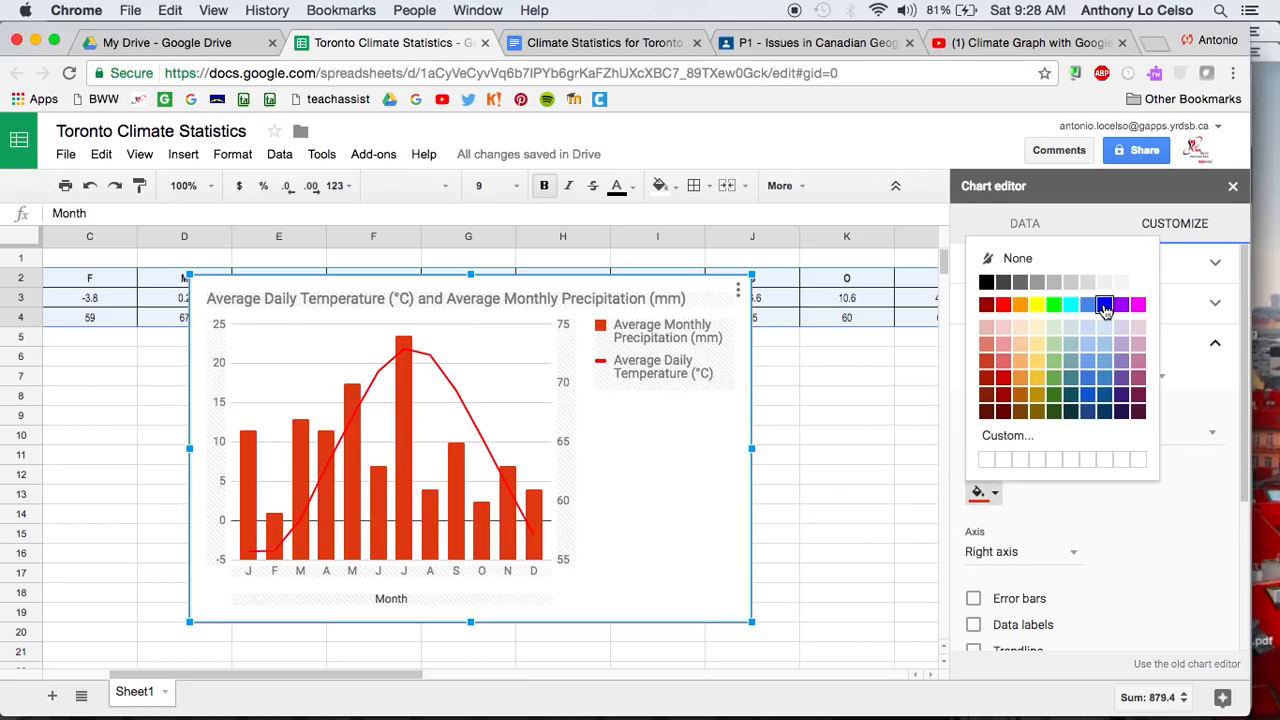
click(1105, 306)
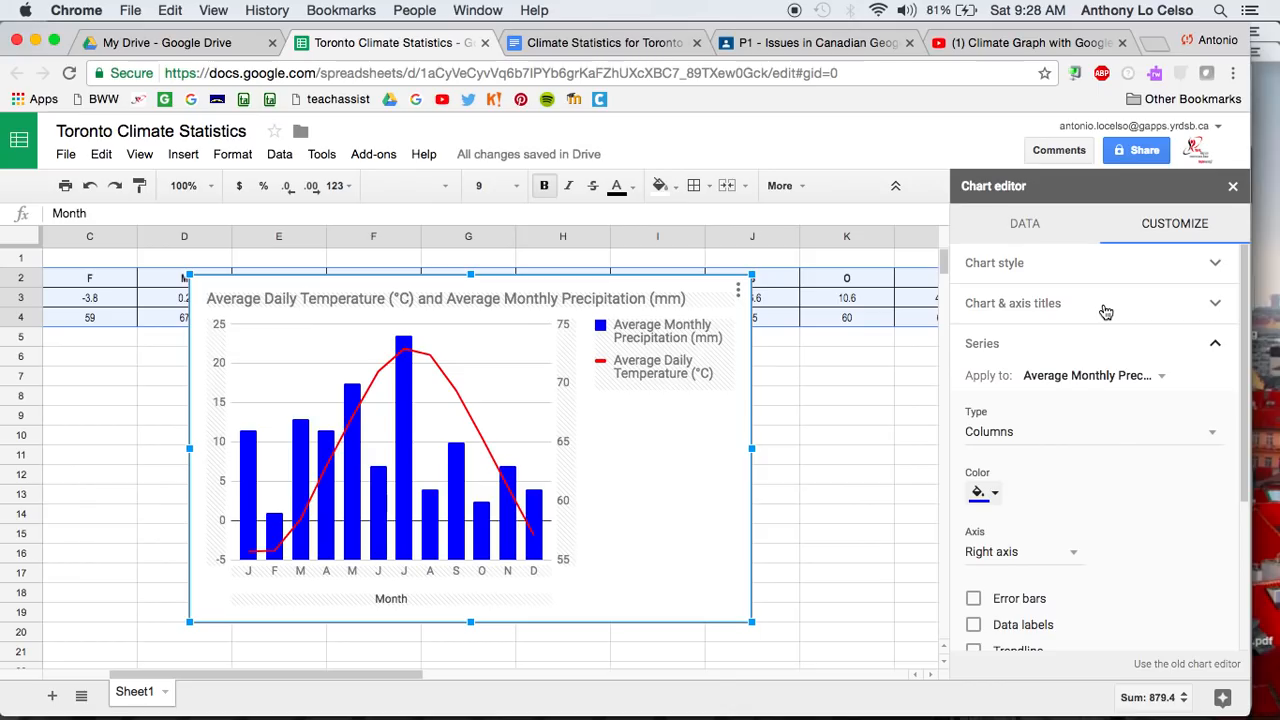
Set the left vertical axis range to a minimum of -25 and a maximum of 25.
scroll(1110, 437, down, 3)
scroll(1110, 437, down, 3)
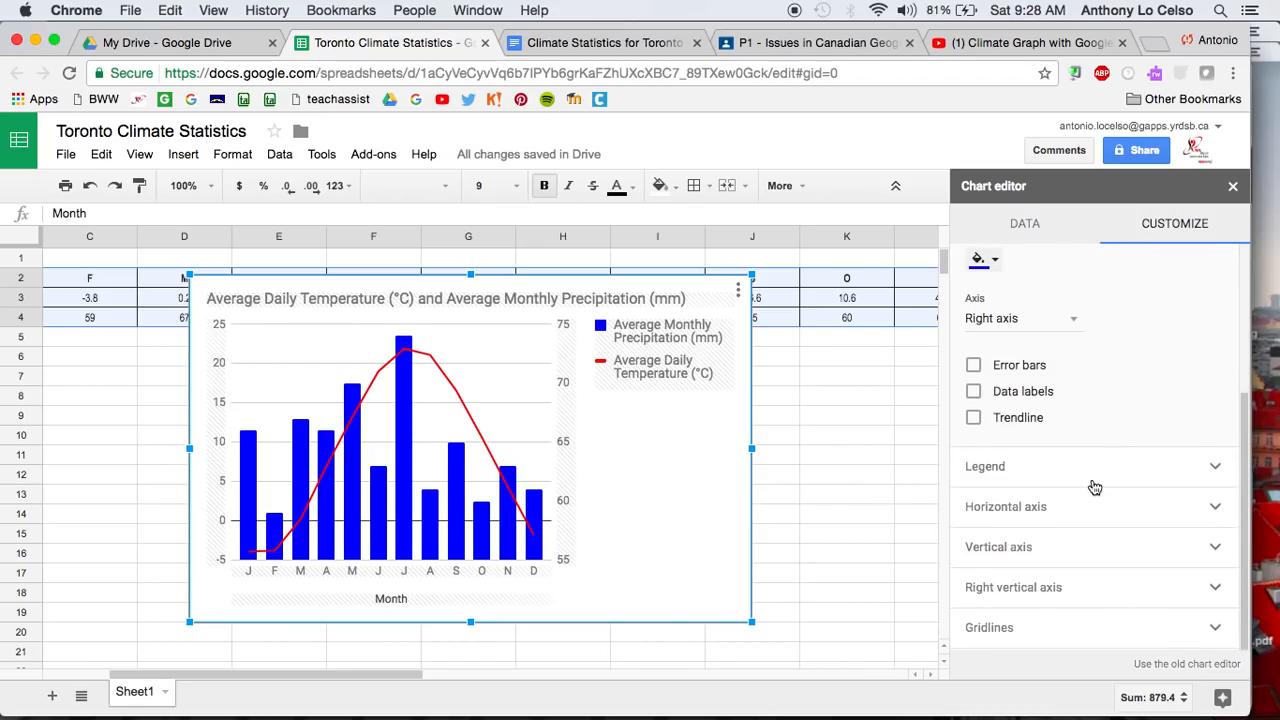
click(1034, 556)
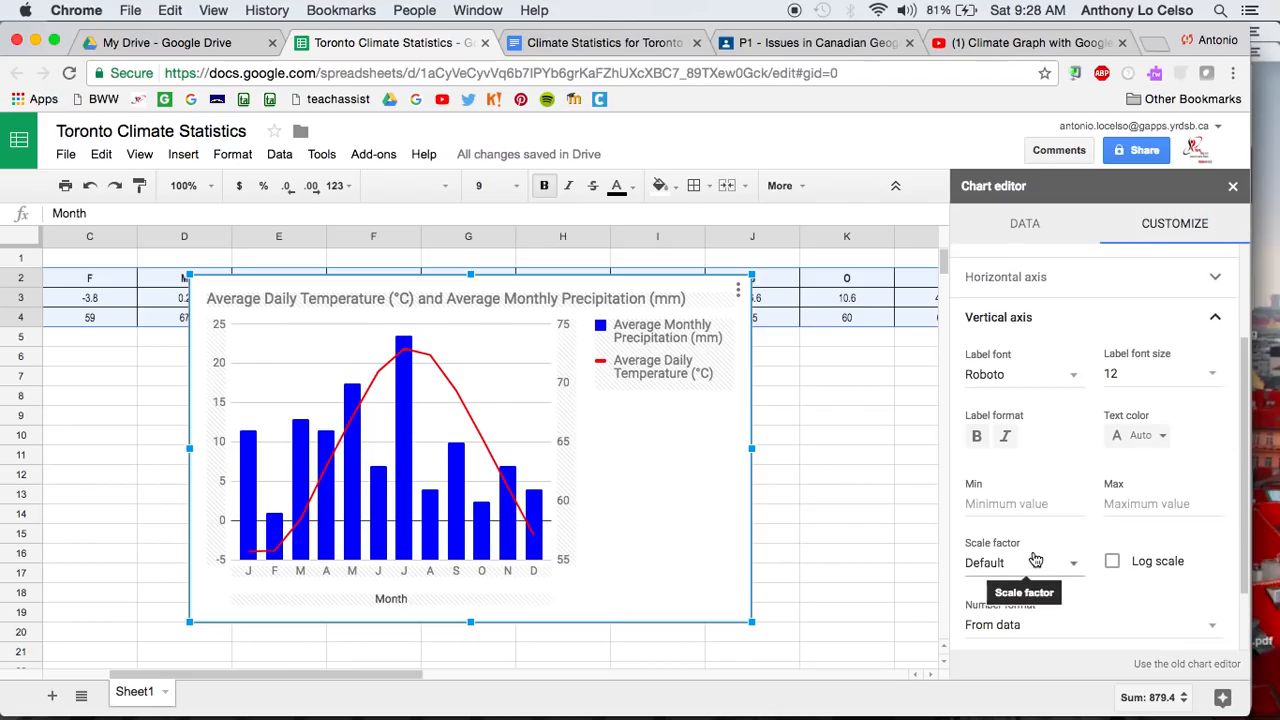
click(1019, 503)
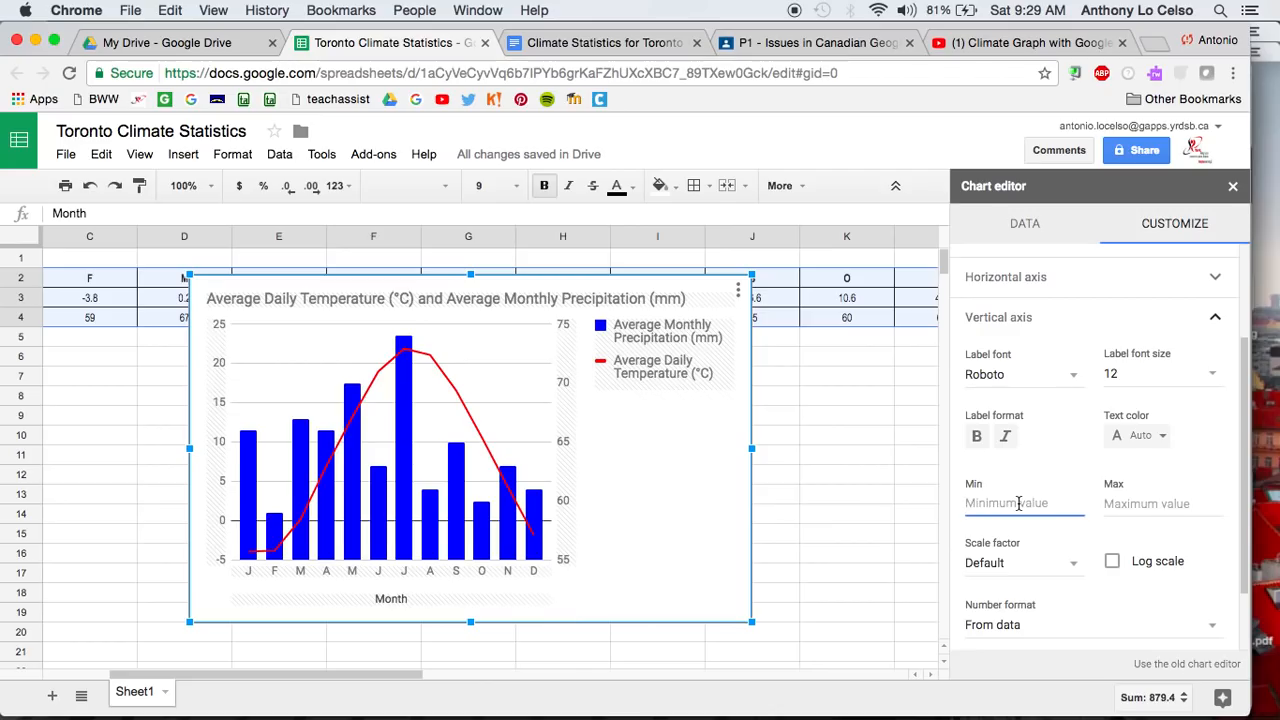
text(-25)
click(1150, 505)
text(25)
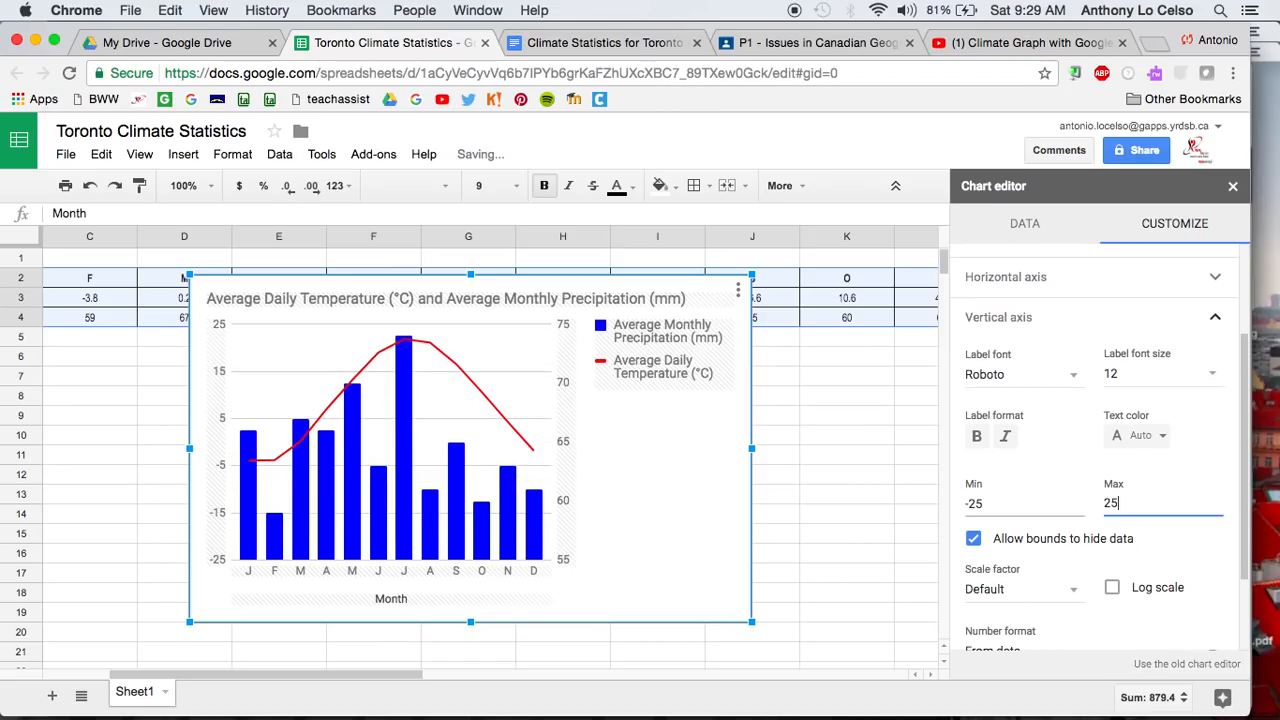
Set the right vertical axis range to a minimum of 0 and a maximum of 125.
scroll(1027, 457, down, 2)
scroll(1027, 457, down, 2)
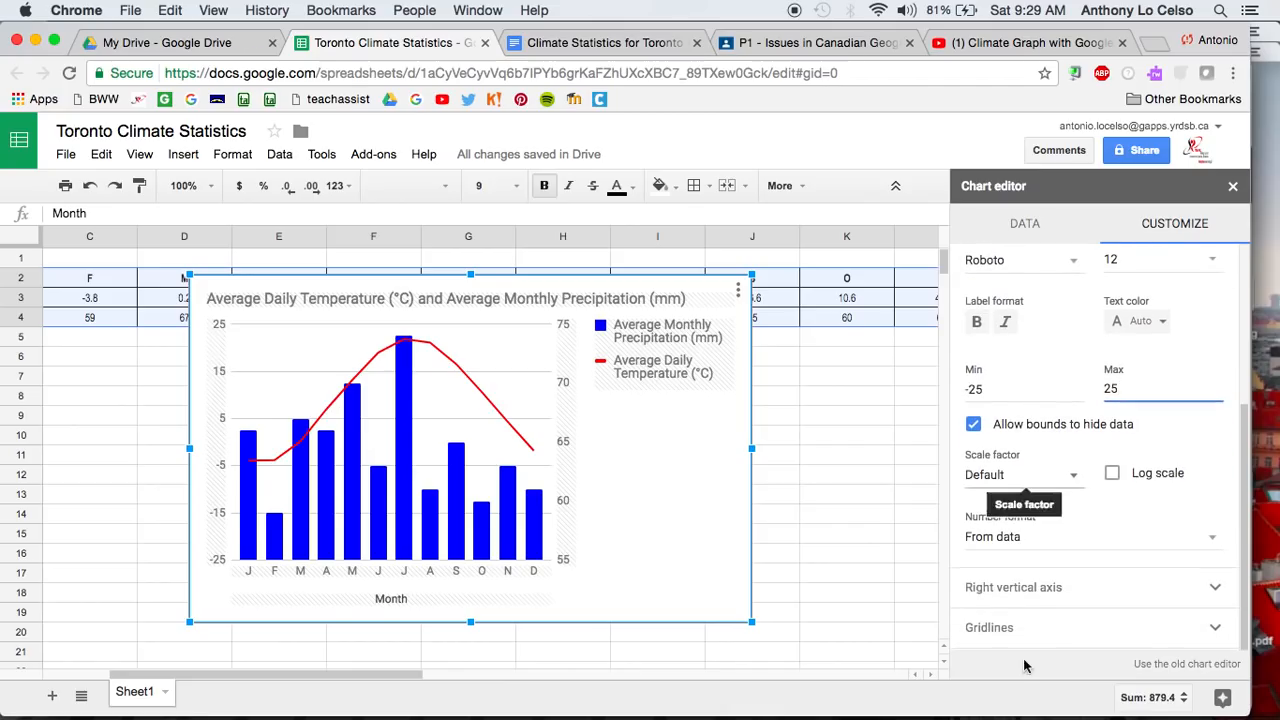
click(1047, 598)
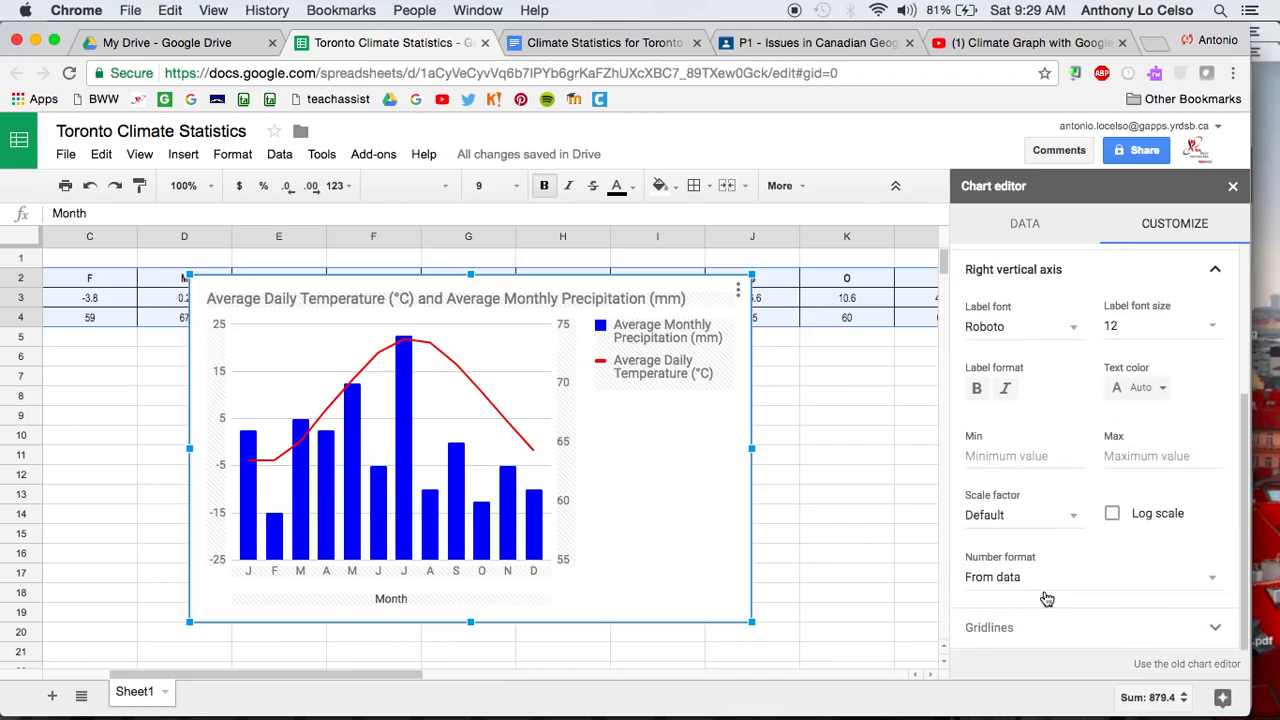
click(1022, 455)
text(0)
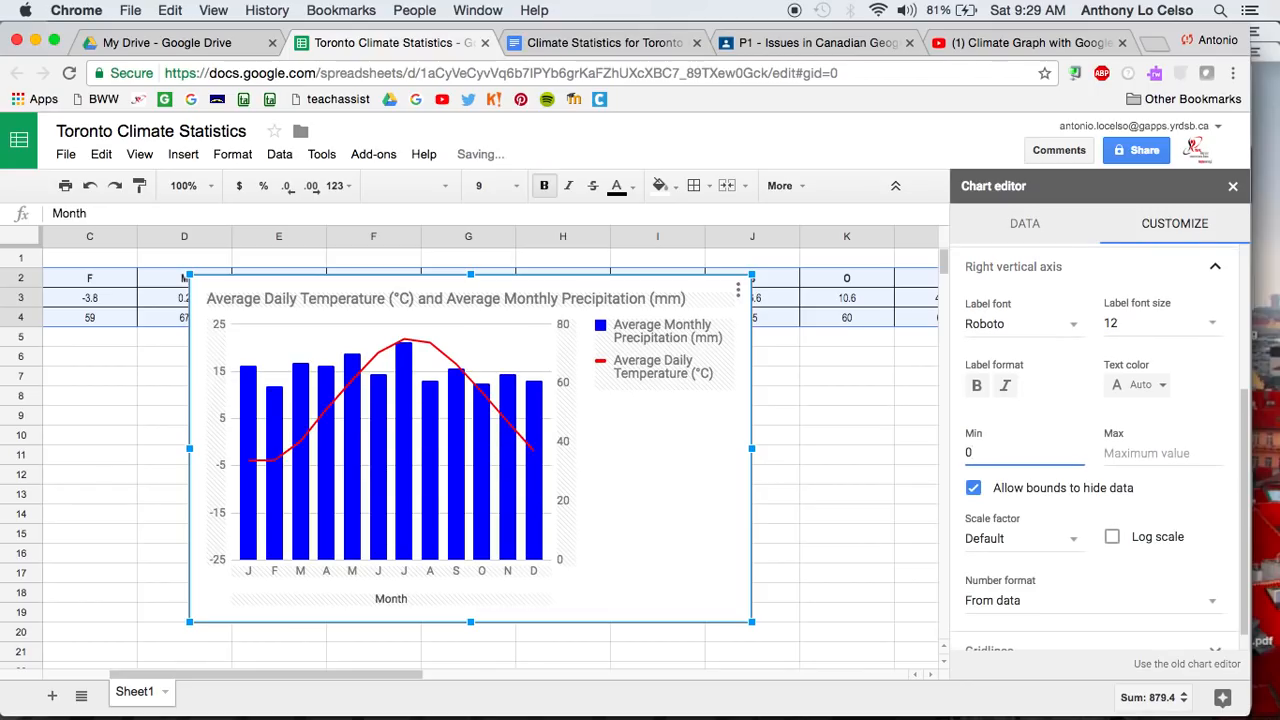
click(1150, 453)
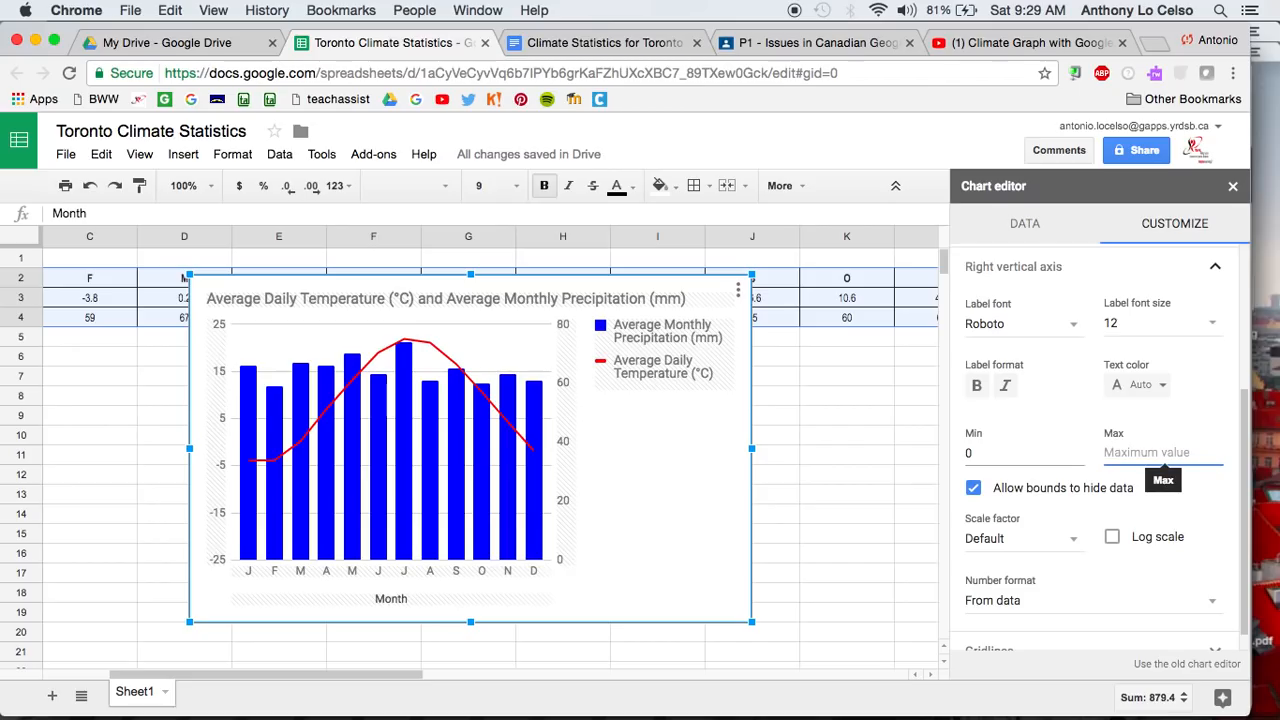
text(125)
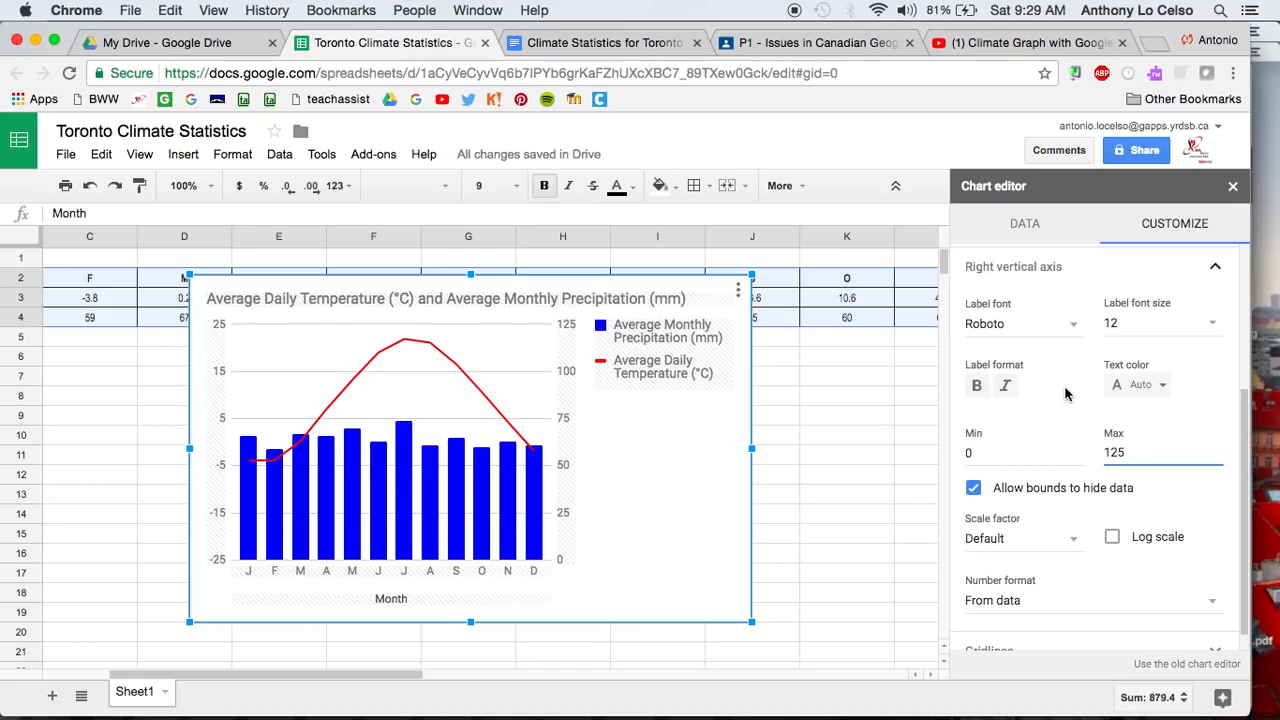
Replace the chart title with "Toronto Climate Graph (1981 - 2011)".
scroll(1066, 394, up, 3)
scroll(1066, 394, up, 2)
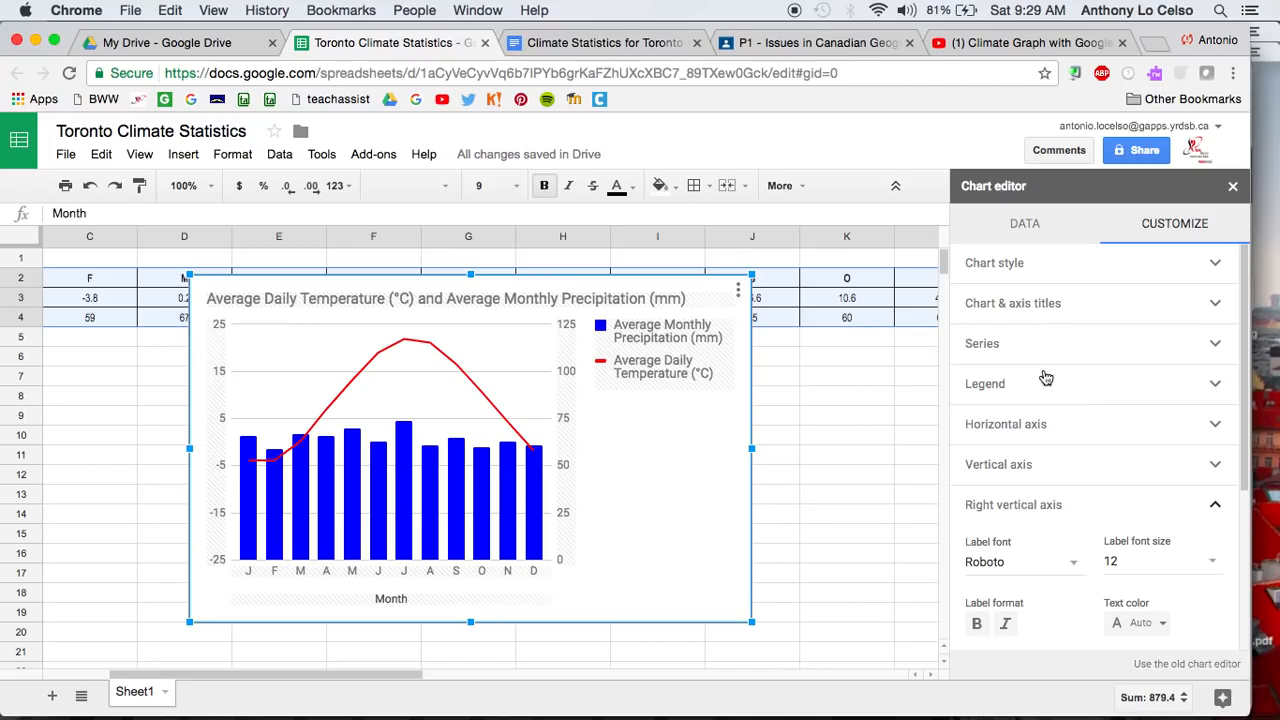
click(1062, 312)
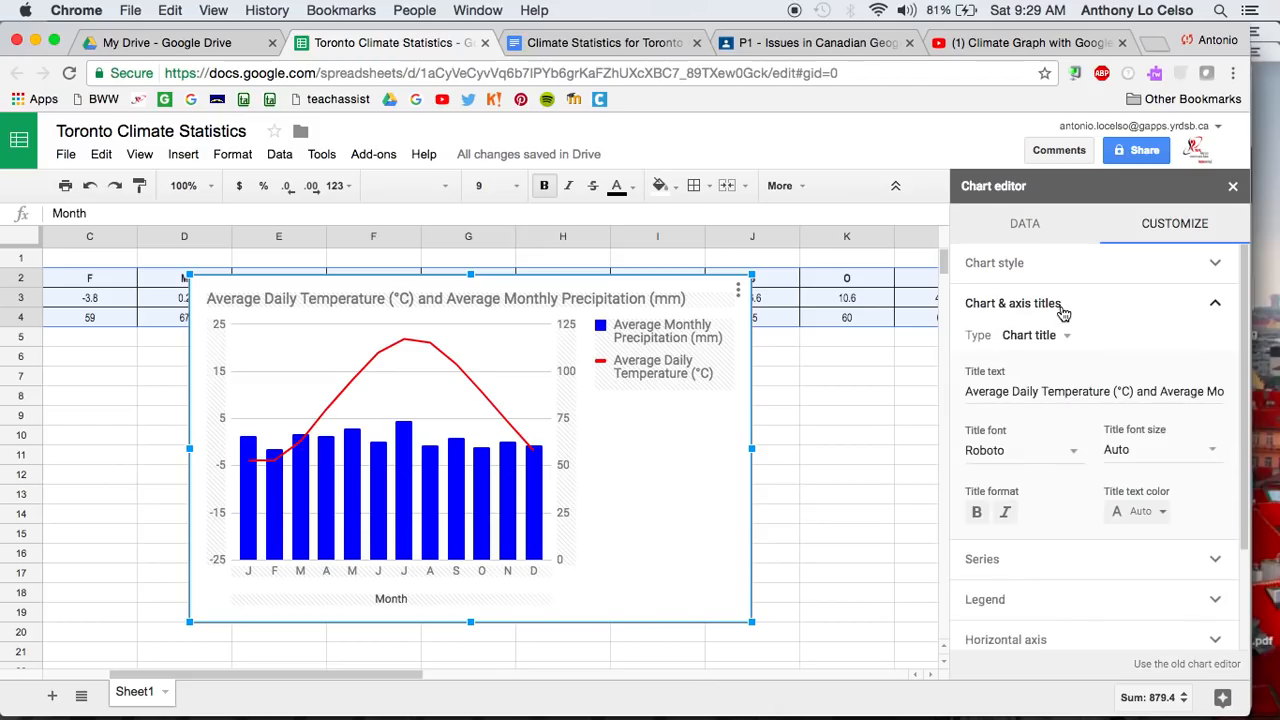
triple_click(1042, 391)
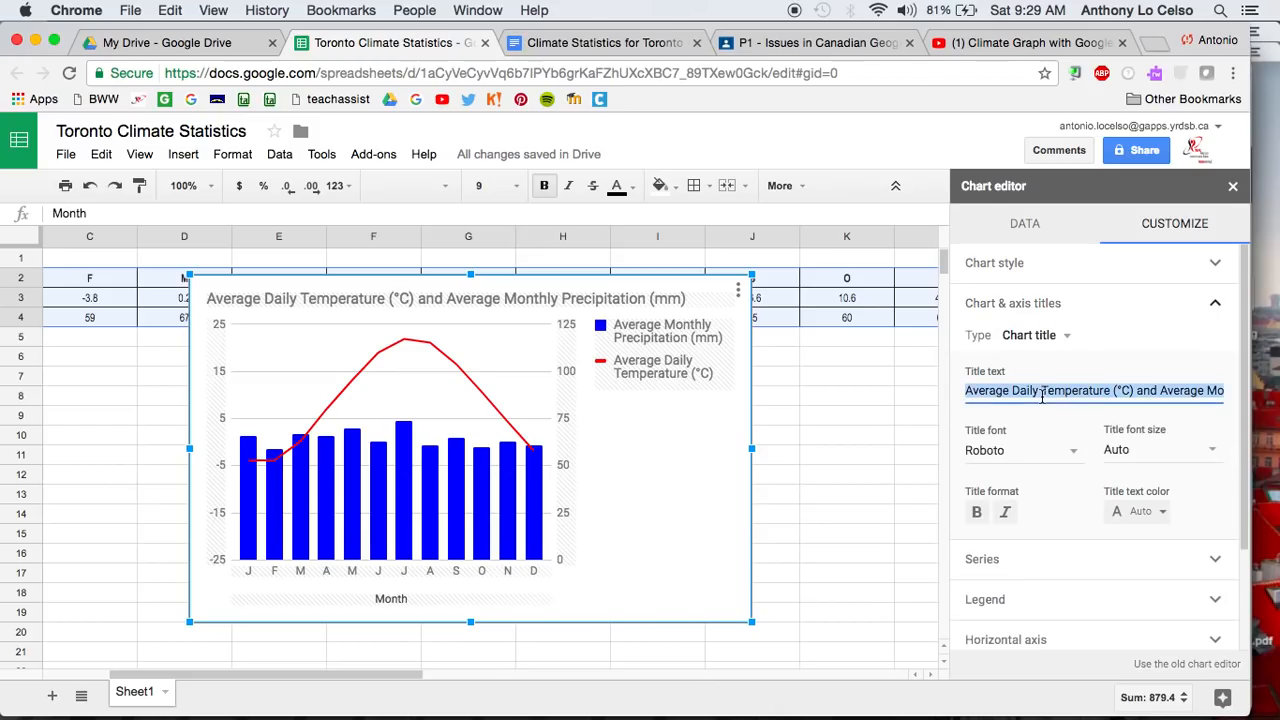
text(Toronto Co)
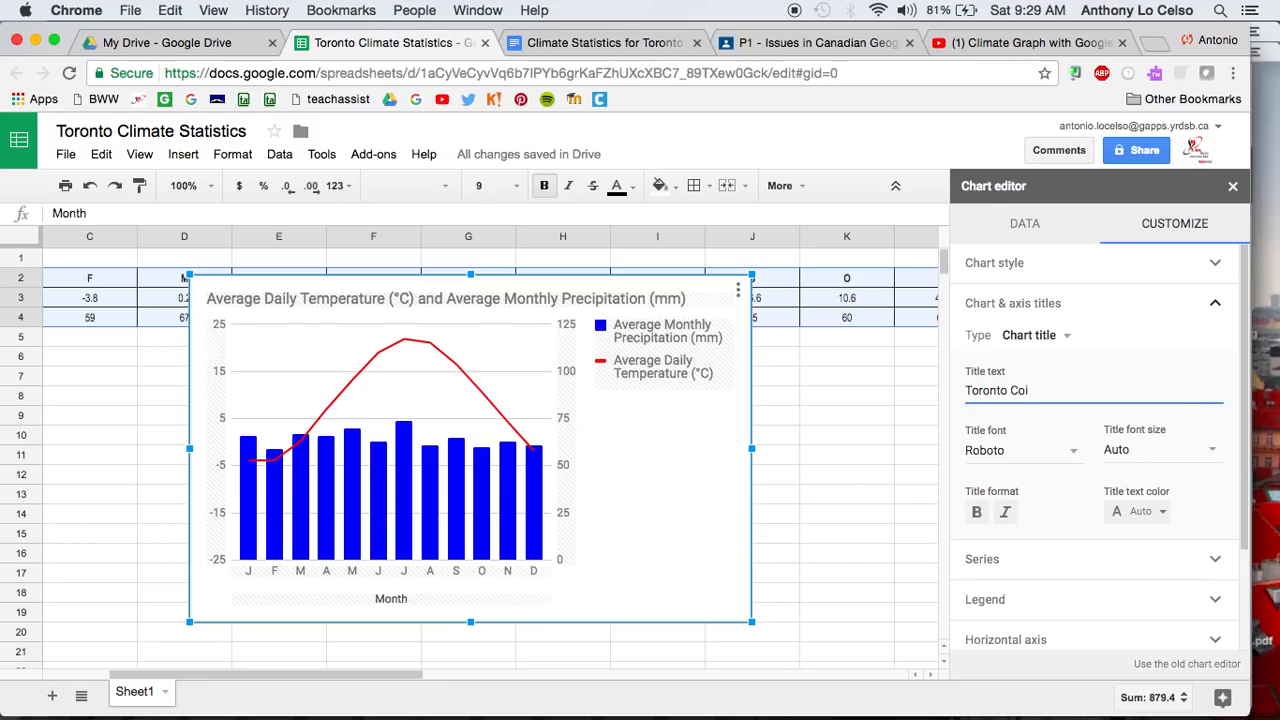
key(BackSpace)
text(limate Graph (19)
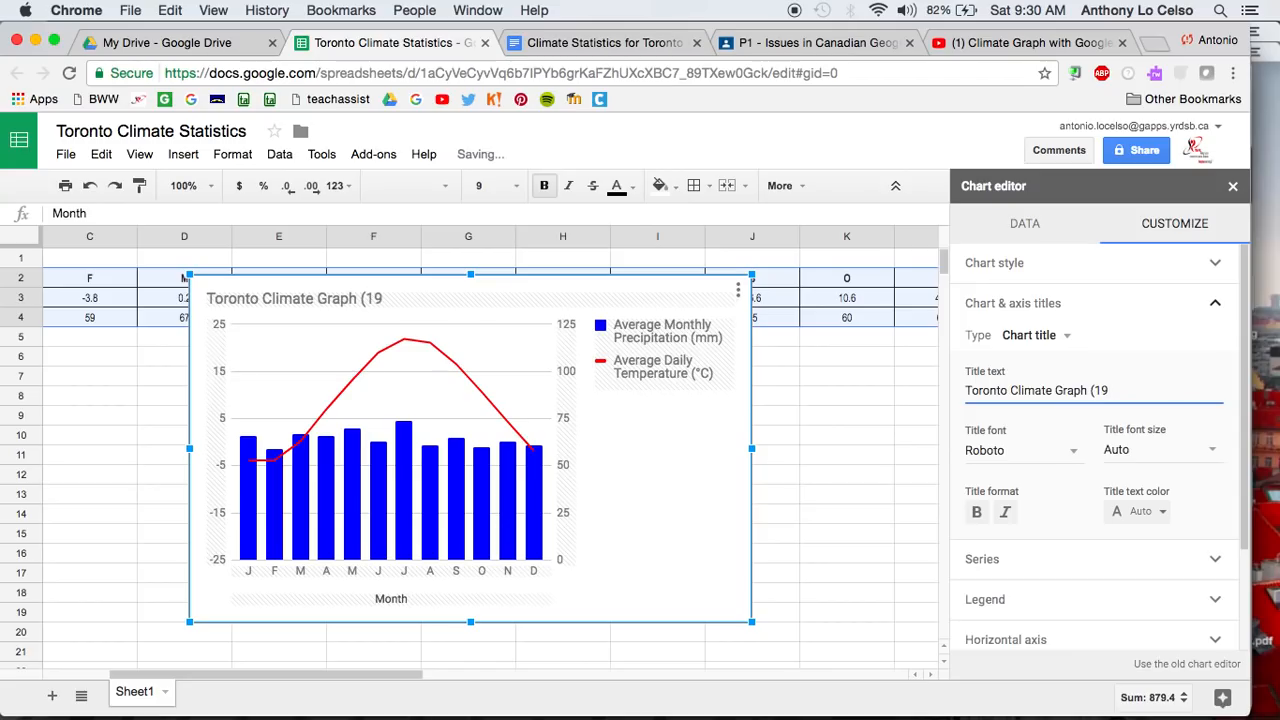
text(- 2011)
key(BackSpace)
key(BackSpace)
key(BackSpace)
key(BackSpace)
key(BackSpace)
text(81 )
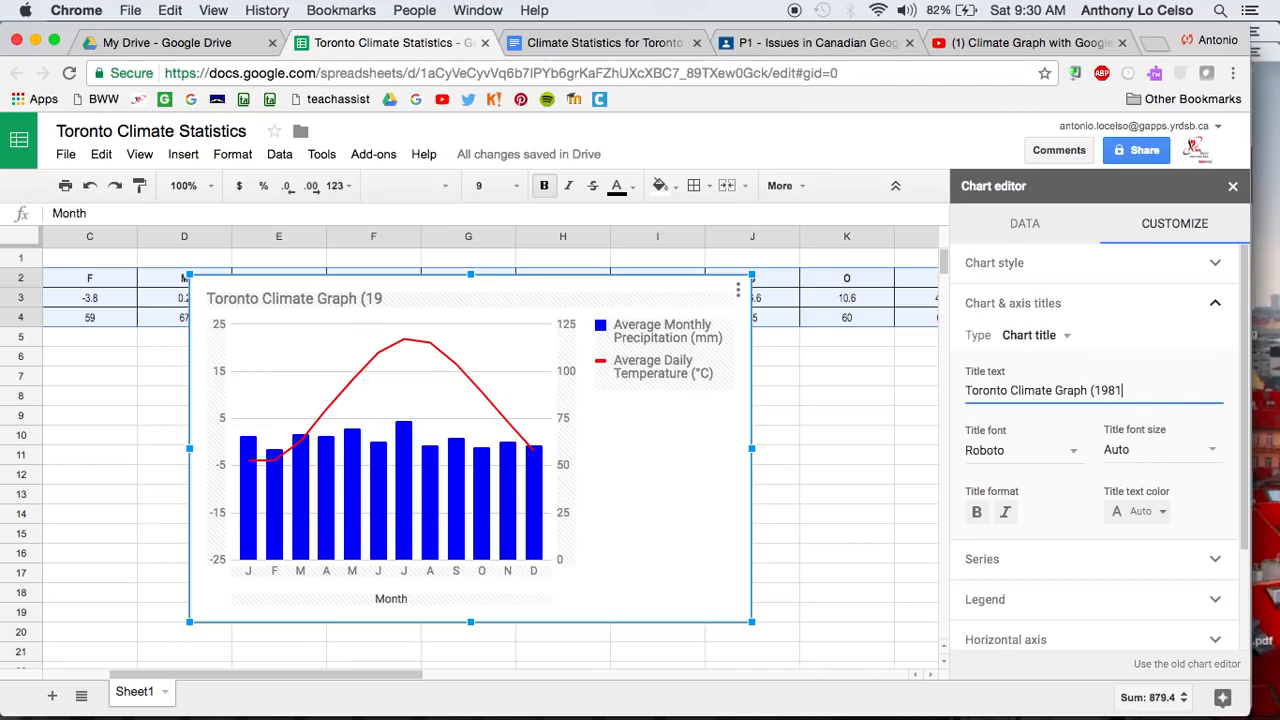
text(2011)
key(BackSpace)
key(BackSpace)
text(11))
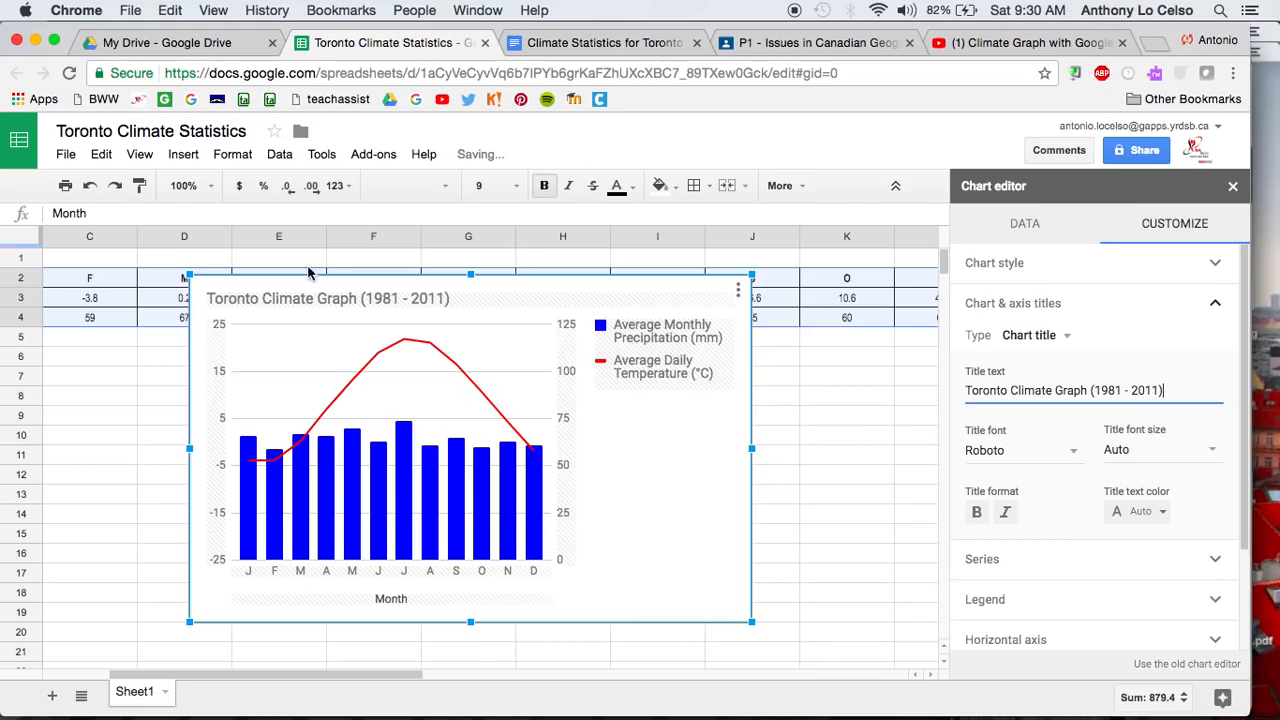
Enter "Temperature (" as the beginning of the left vertical axis title.
click(1030, 335)
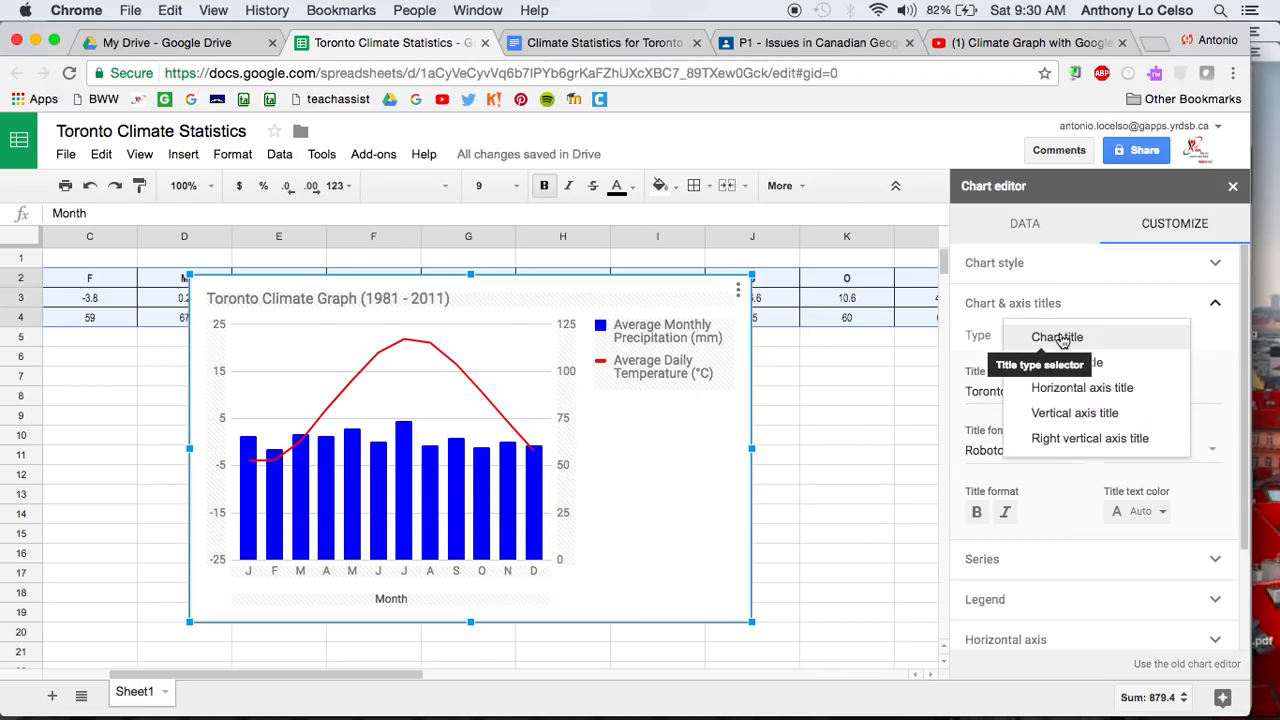
click(1068, 418)
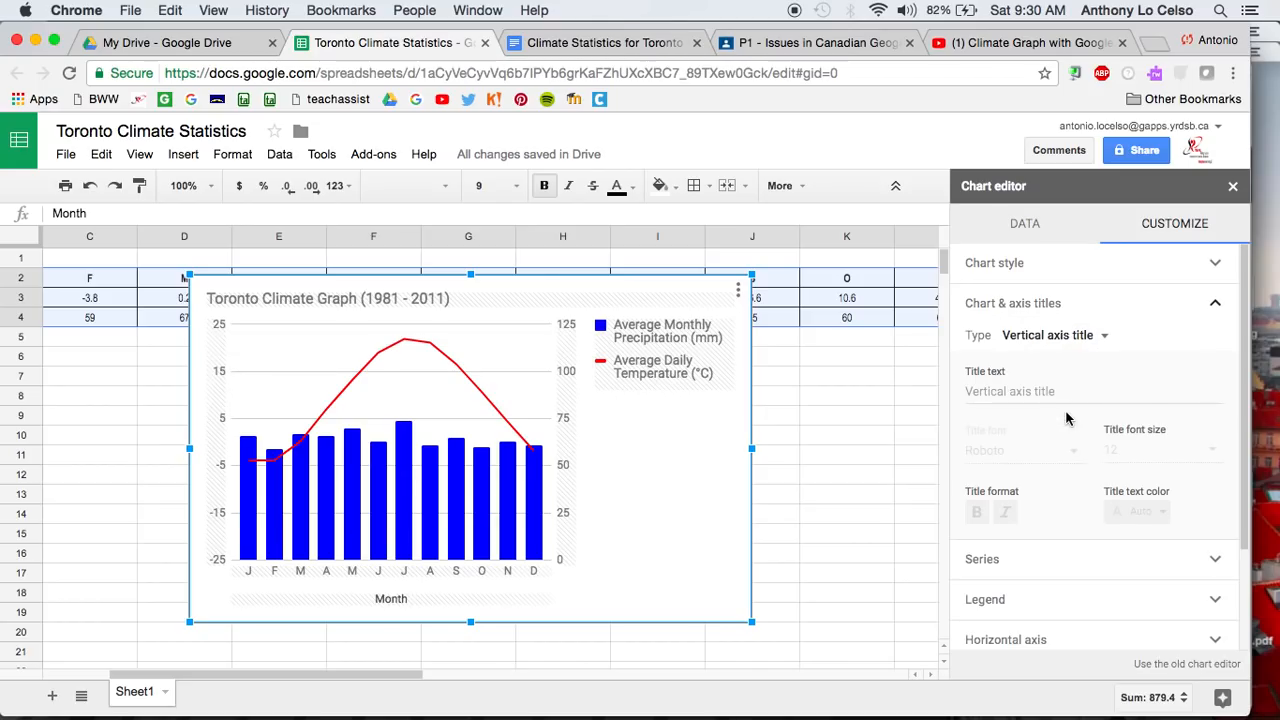
click(1032, 403)
text(Temperature )
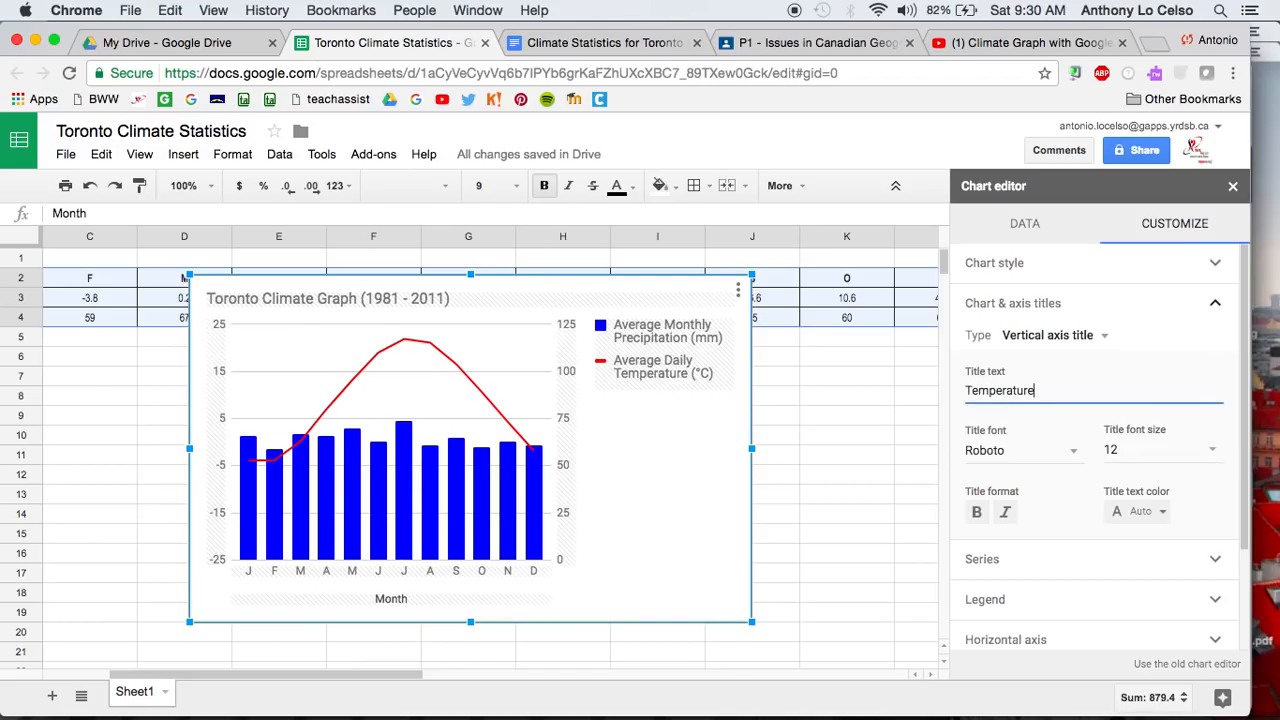
text(()
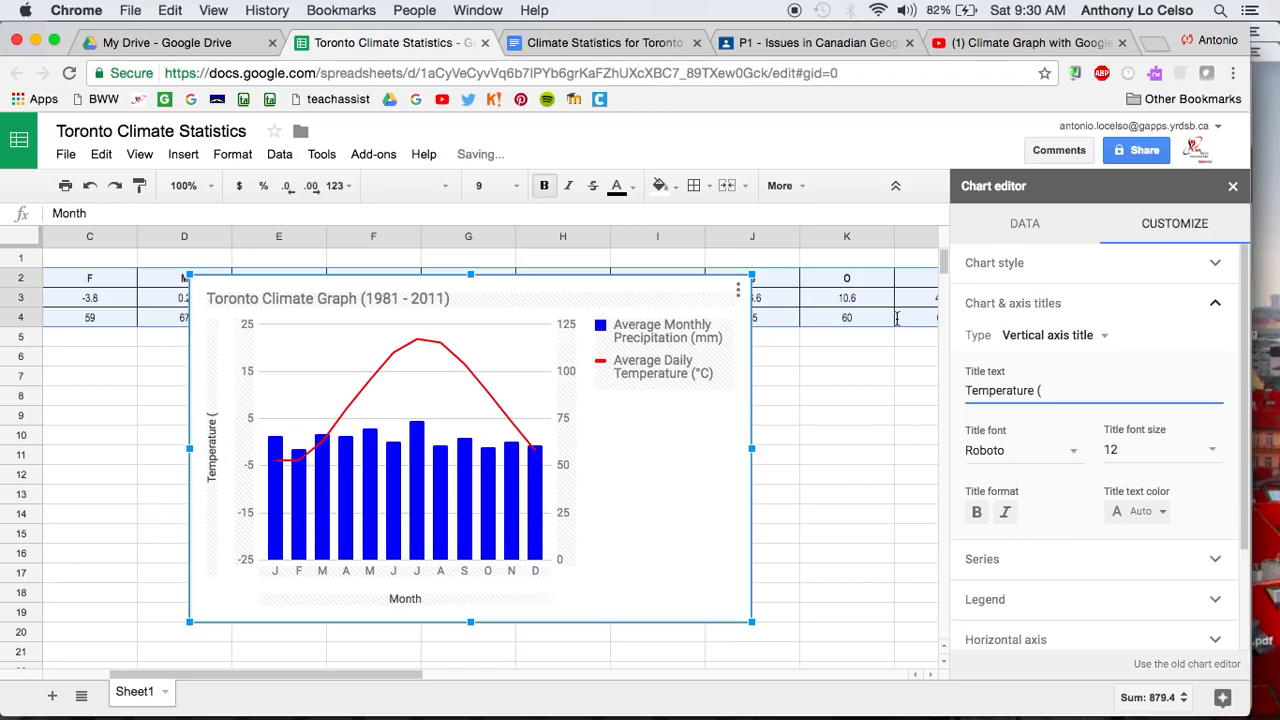
Copy °C from the temperature row label in the Climate Statistics for Toronto document and return to the spreadsheet.
click(645, 44)
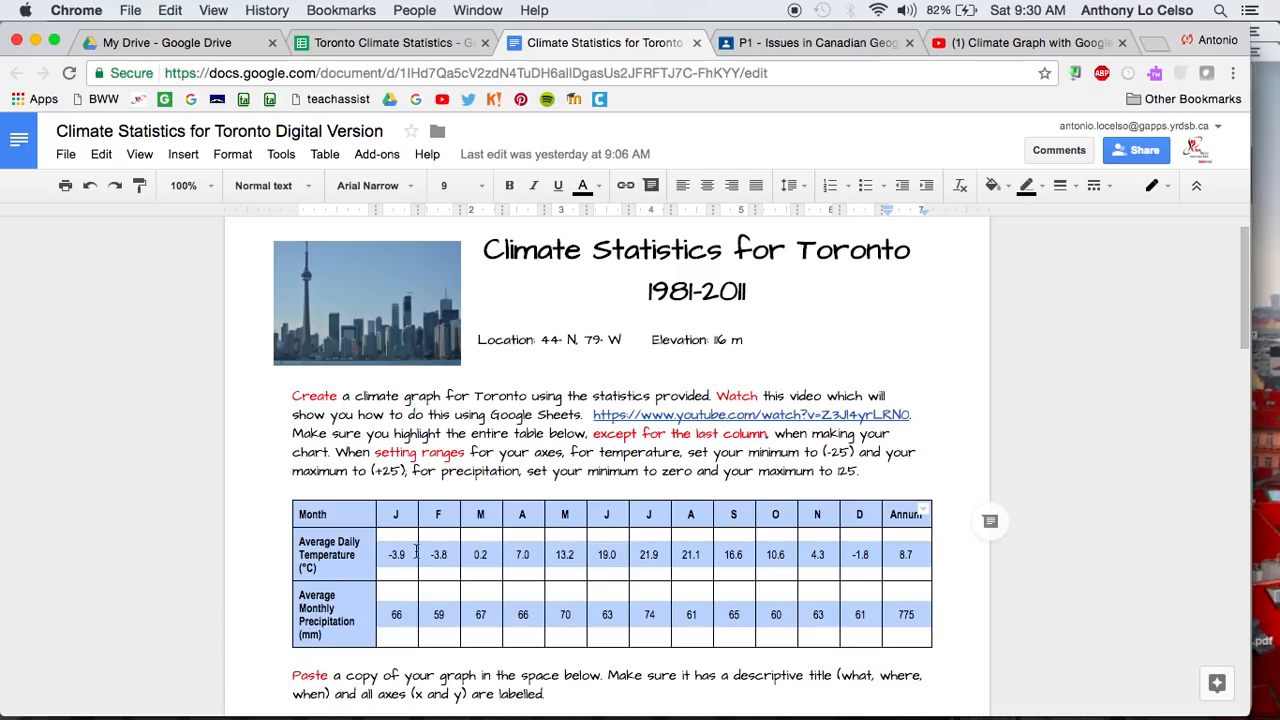
click(391, 555)
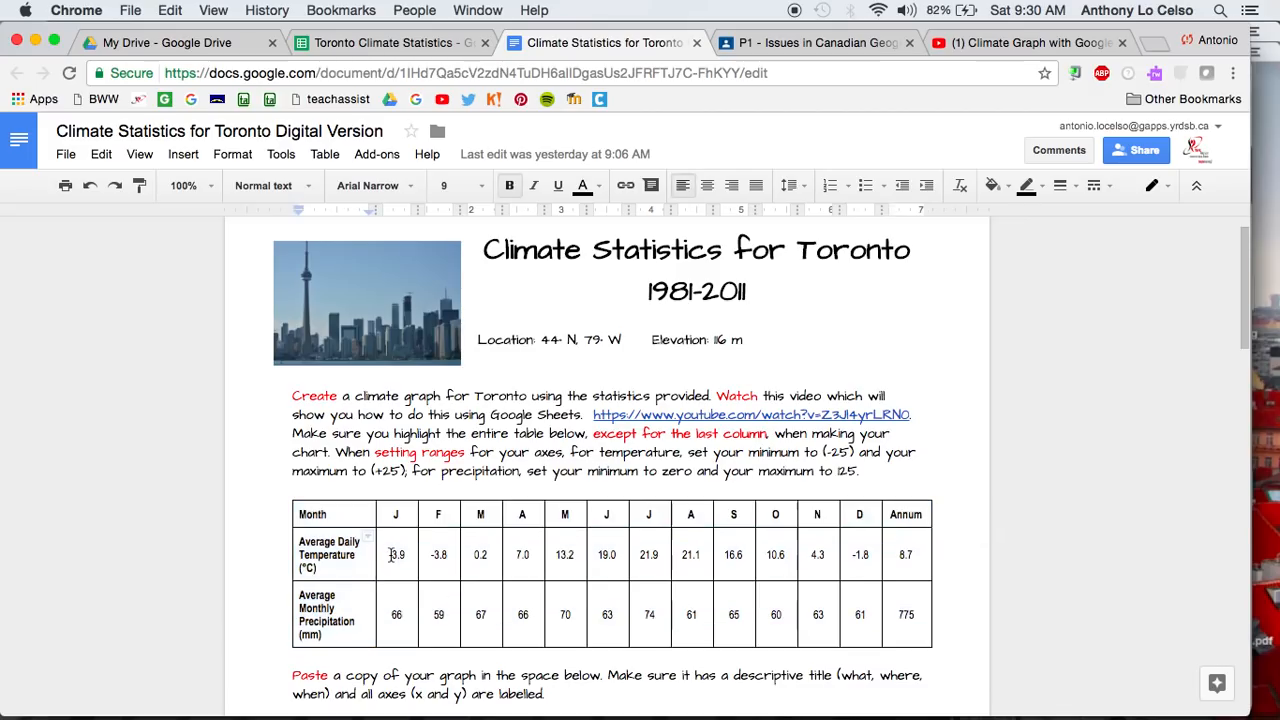
click(310, 567)
drag(310, 567, 300, 568)
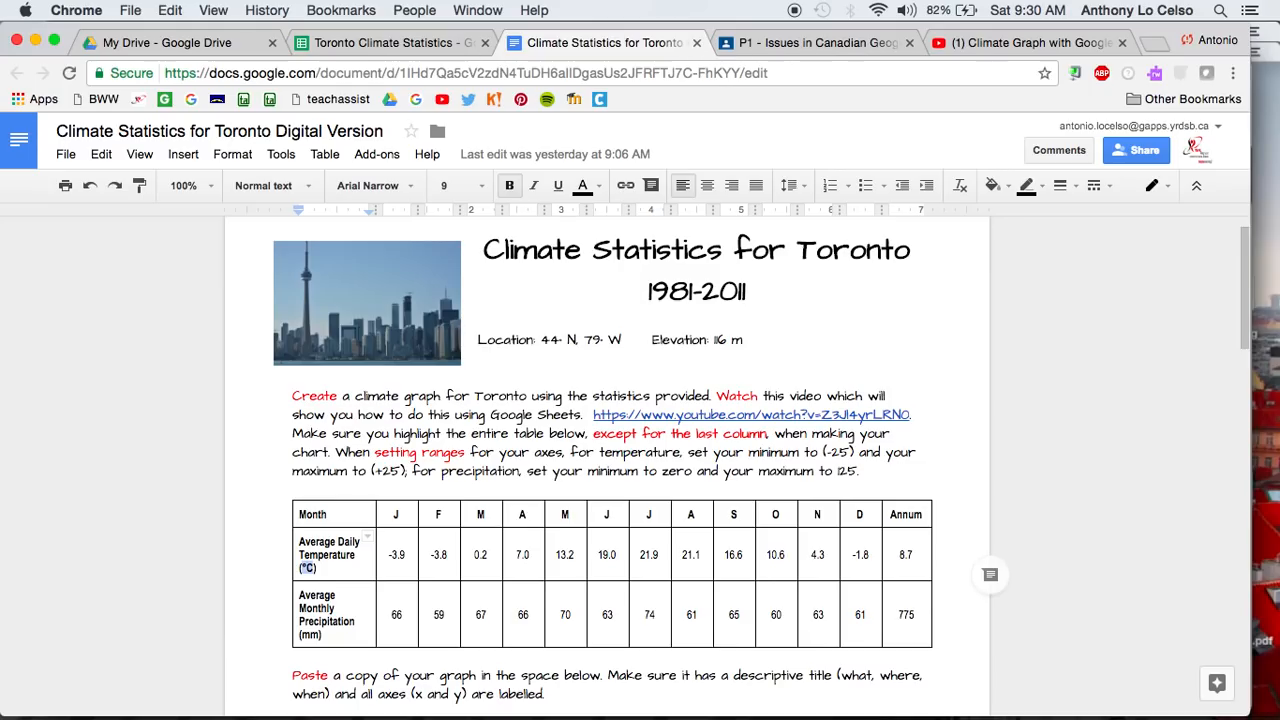
click(445, 43)
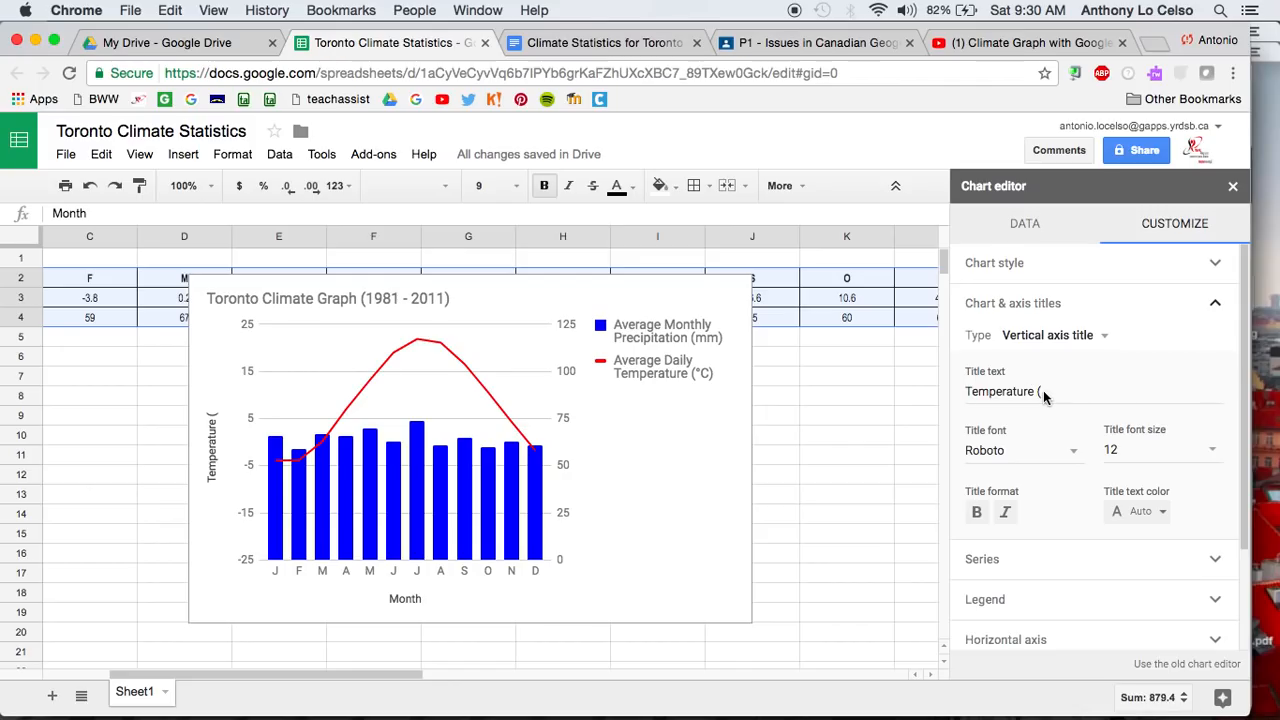
Try to paste the copied °C into the vertical axis title.
text(°C)
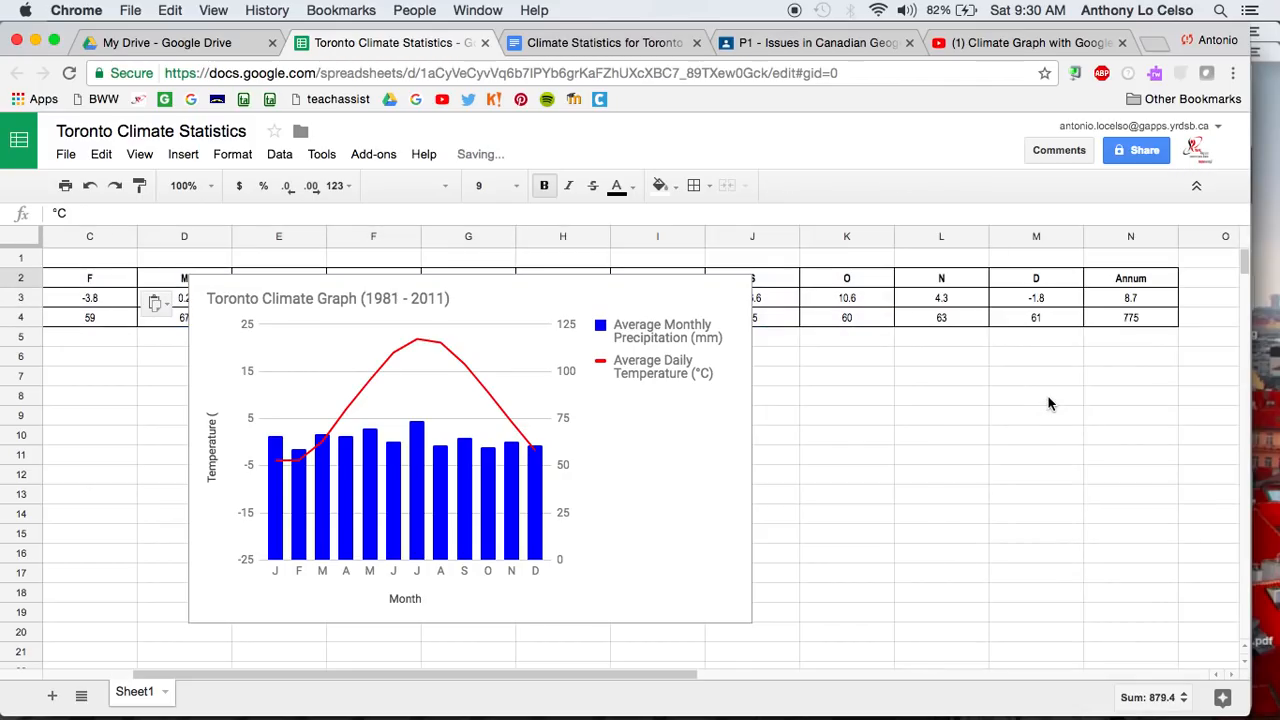
click(1048, 396)
click(531, 395)
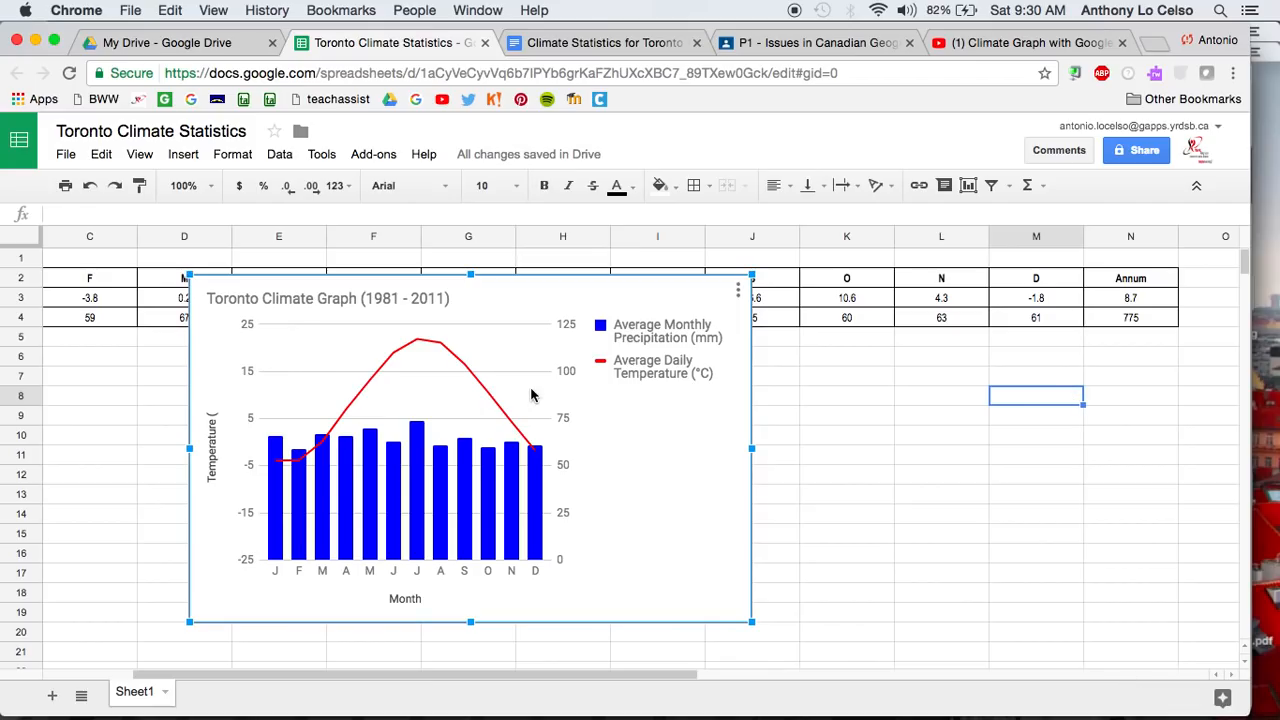
Reopen the chart for editing and complete the left vertical axis title as "Temperature (°C)".
double_click(572, 294)
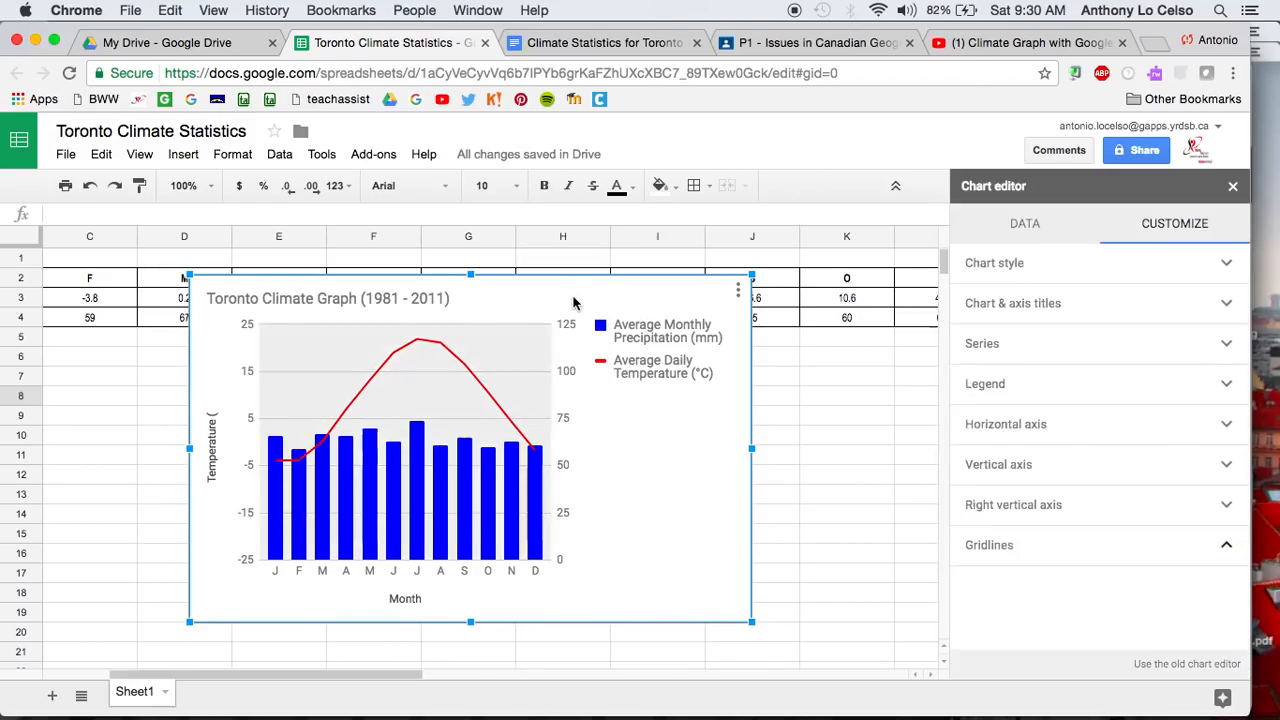
click(1027, 298)
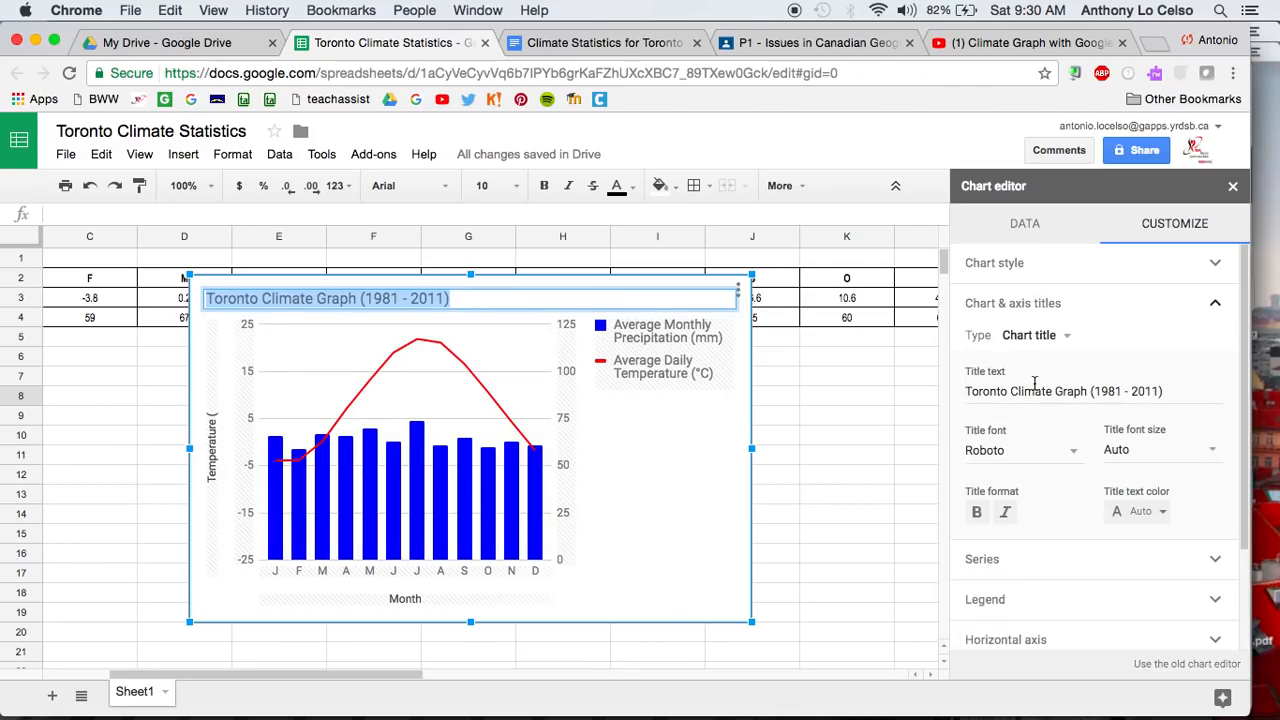
click(1065, 340)
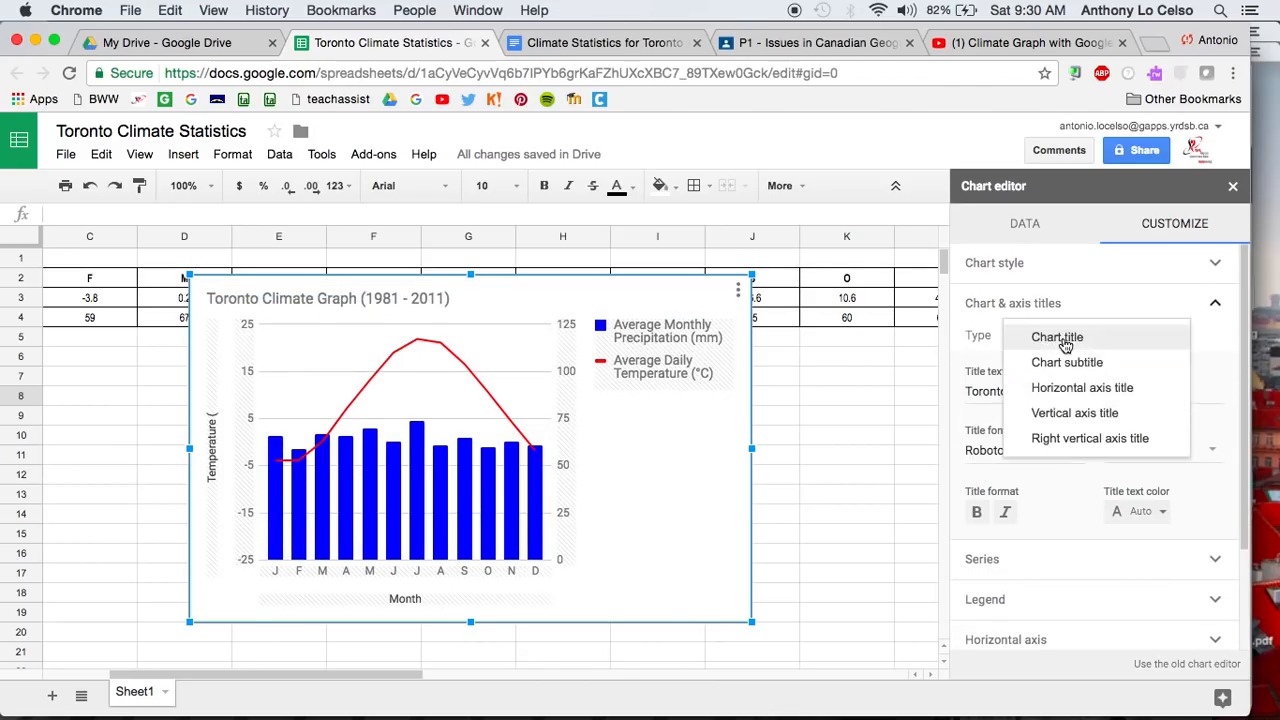
click(1065, 420)
click(1063, 391)
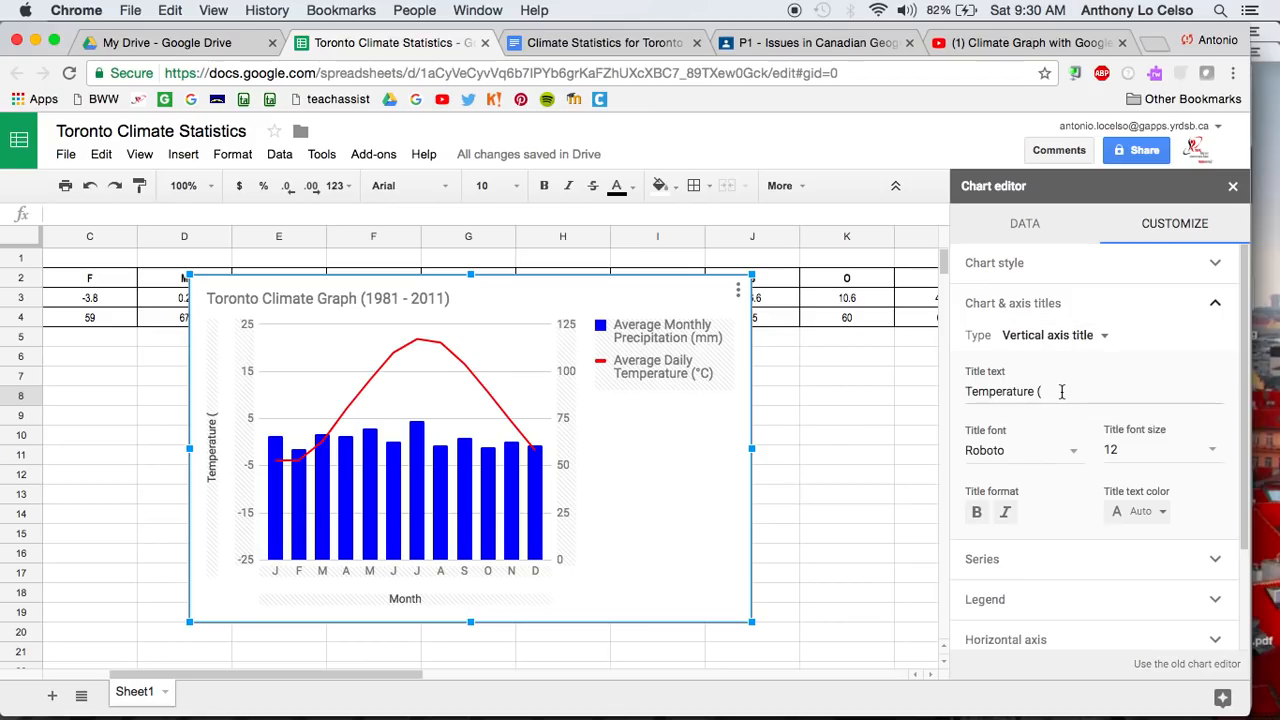
text(°C))
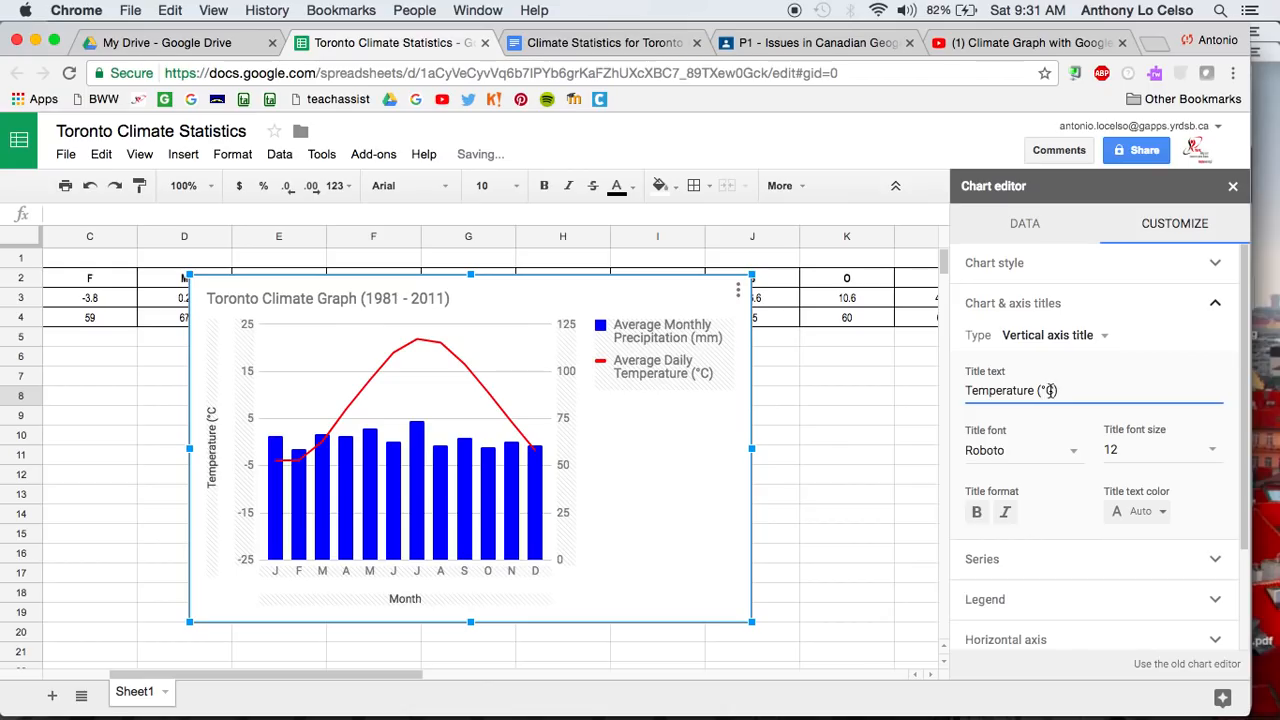
Set the right vertical axis title to "Precipitation (mm)" and close the chart editor.
click(1079, 347)
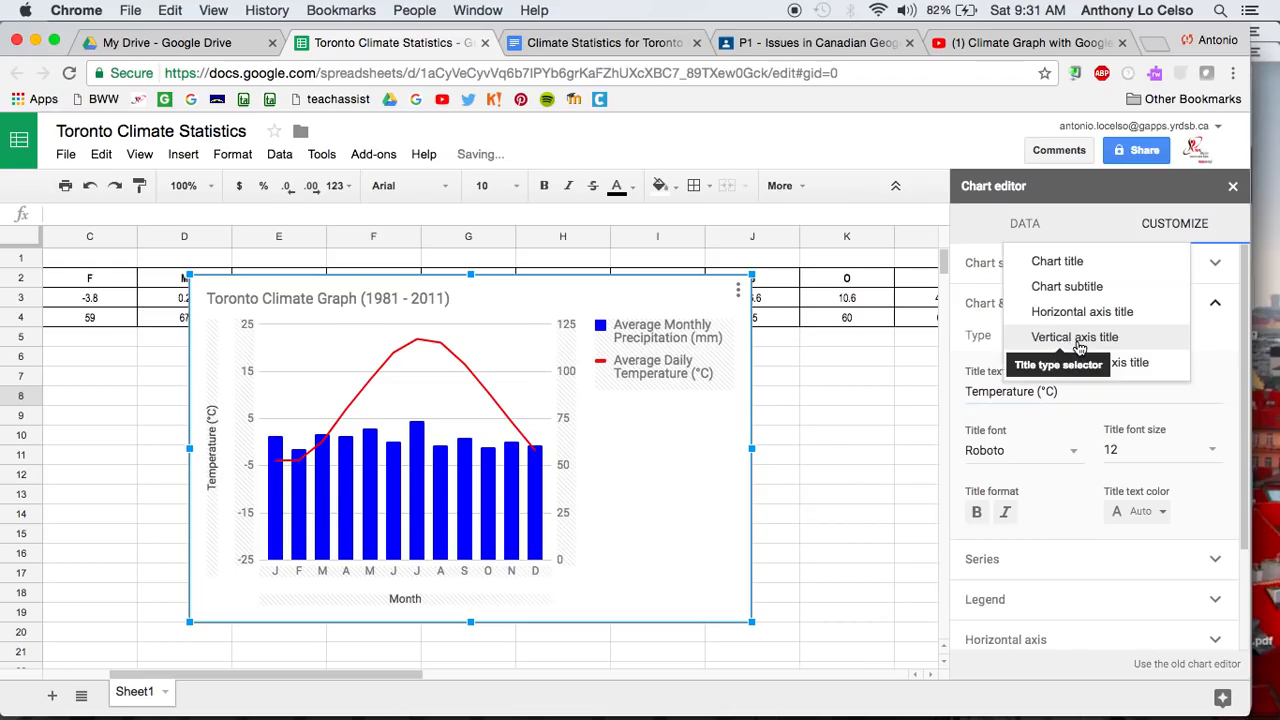
click(1074, 364)
click(1057, 390)
text(Pr)
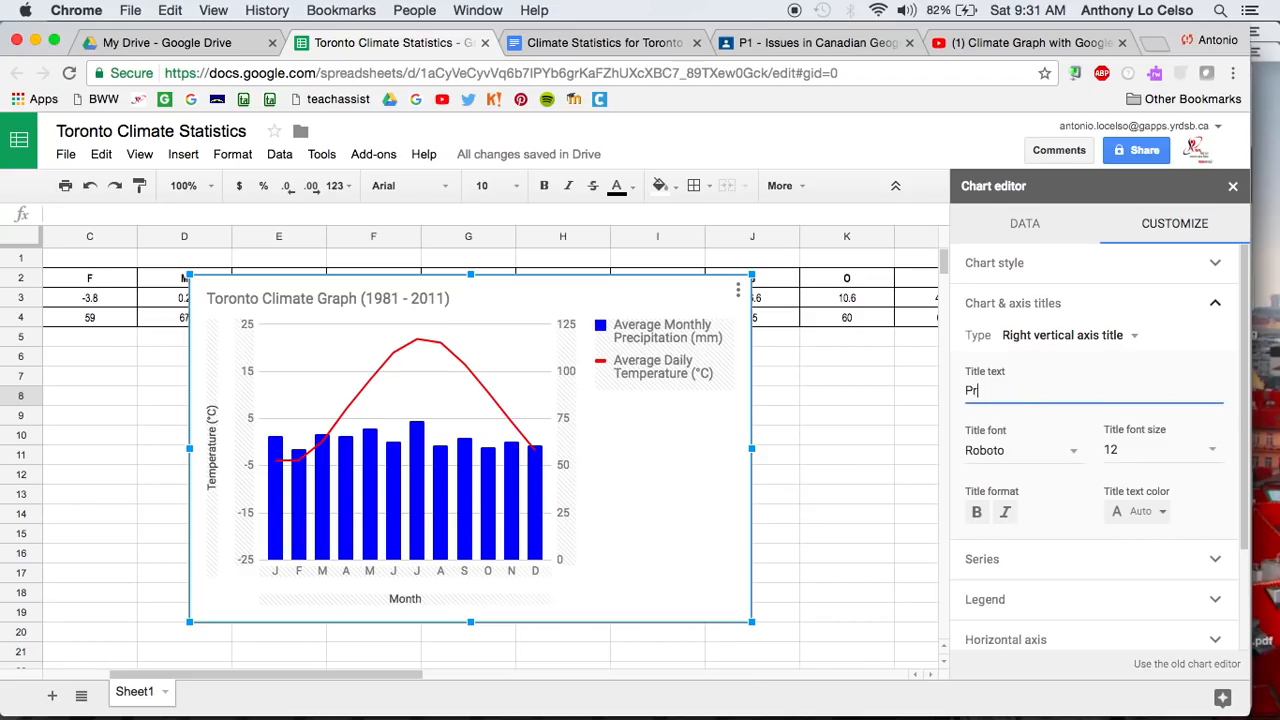
text(ecipitation (mm))
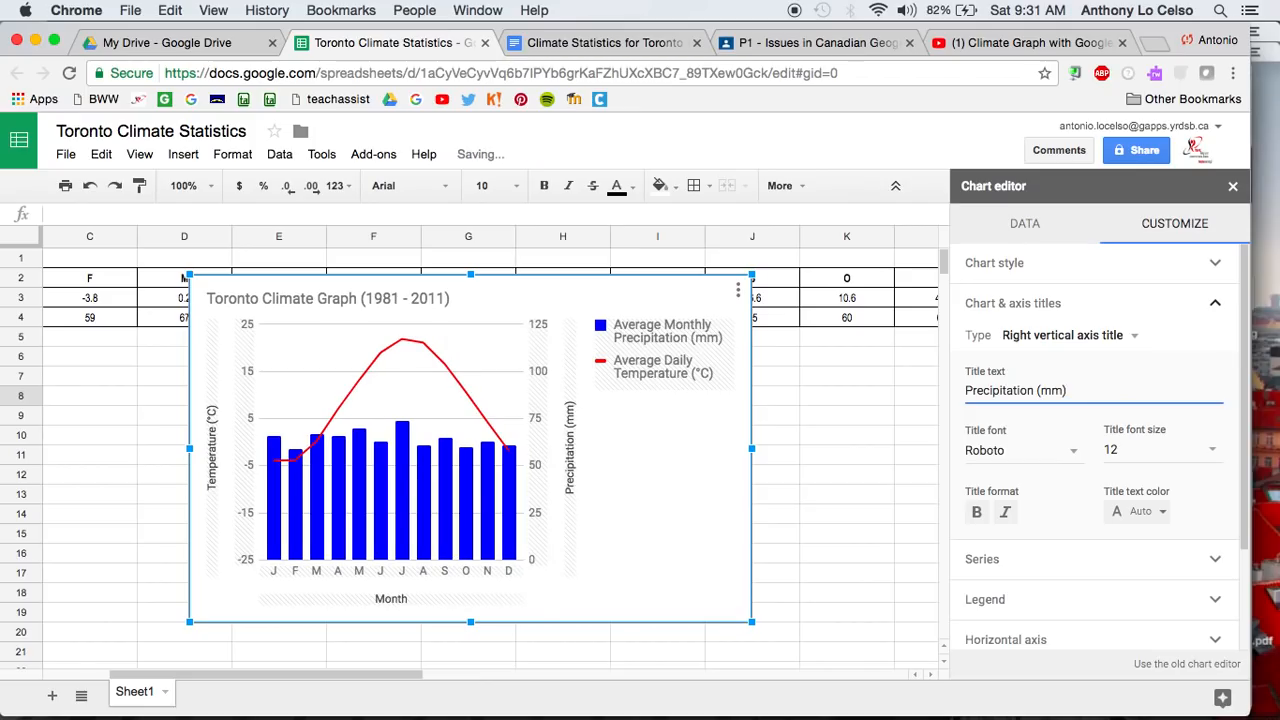
click(1236, 200)
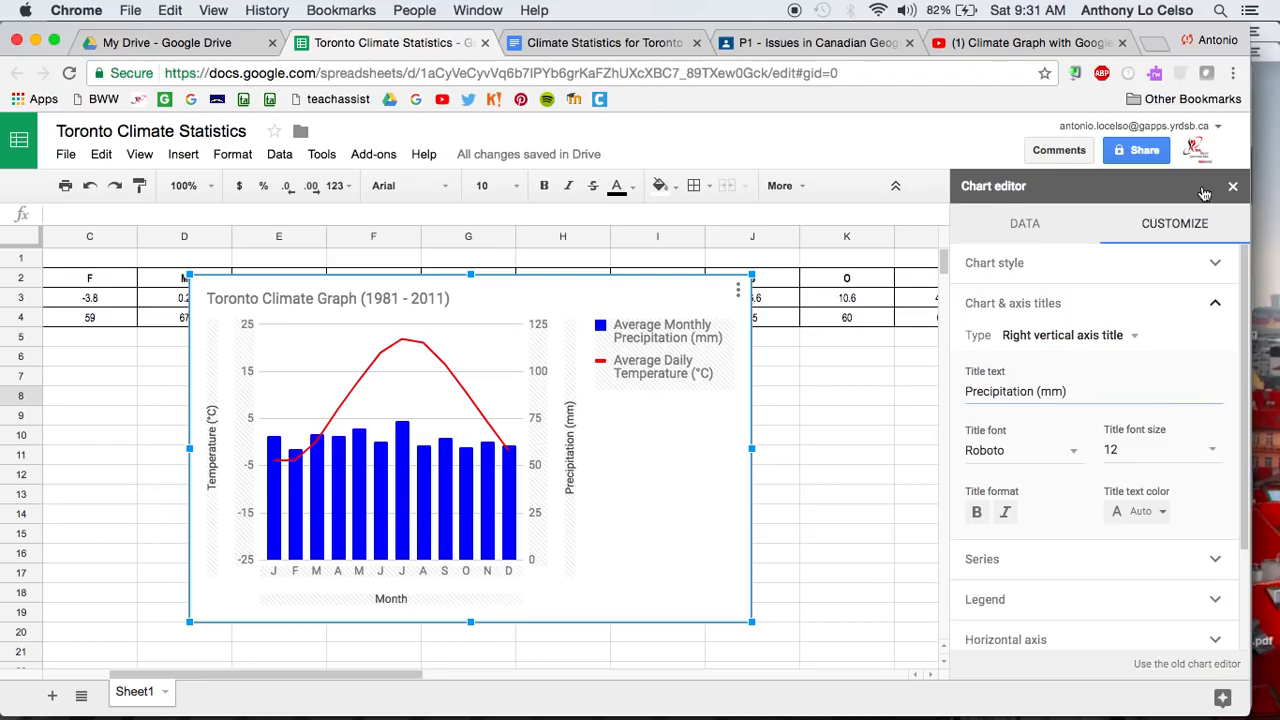
key(Escape)
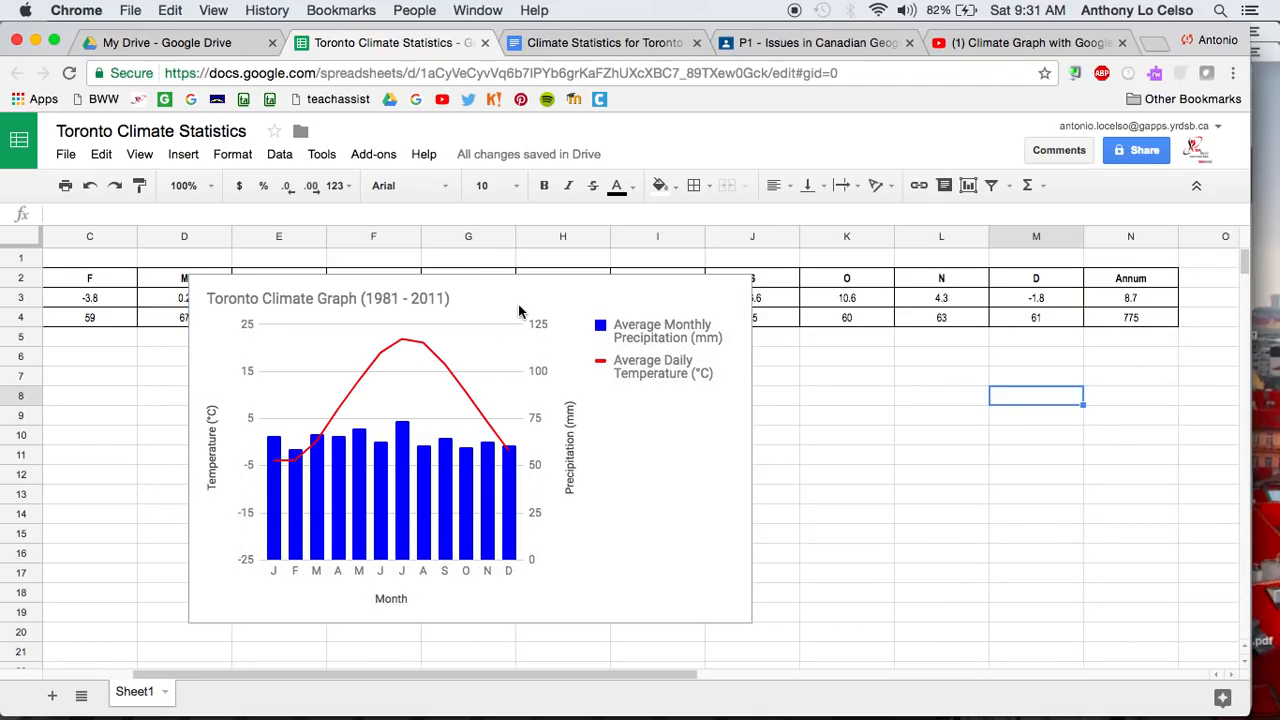
Select the finished chart and switch to the Climate Statistics for Toronto document to examine the graph-pasting instructions and example graph.
click(518, 312)
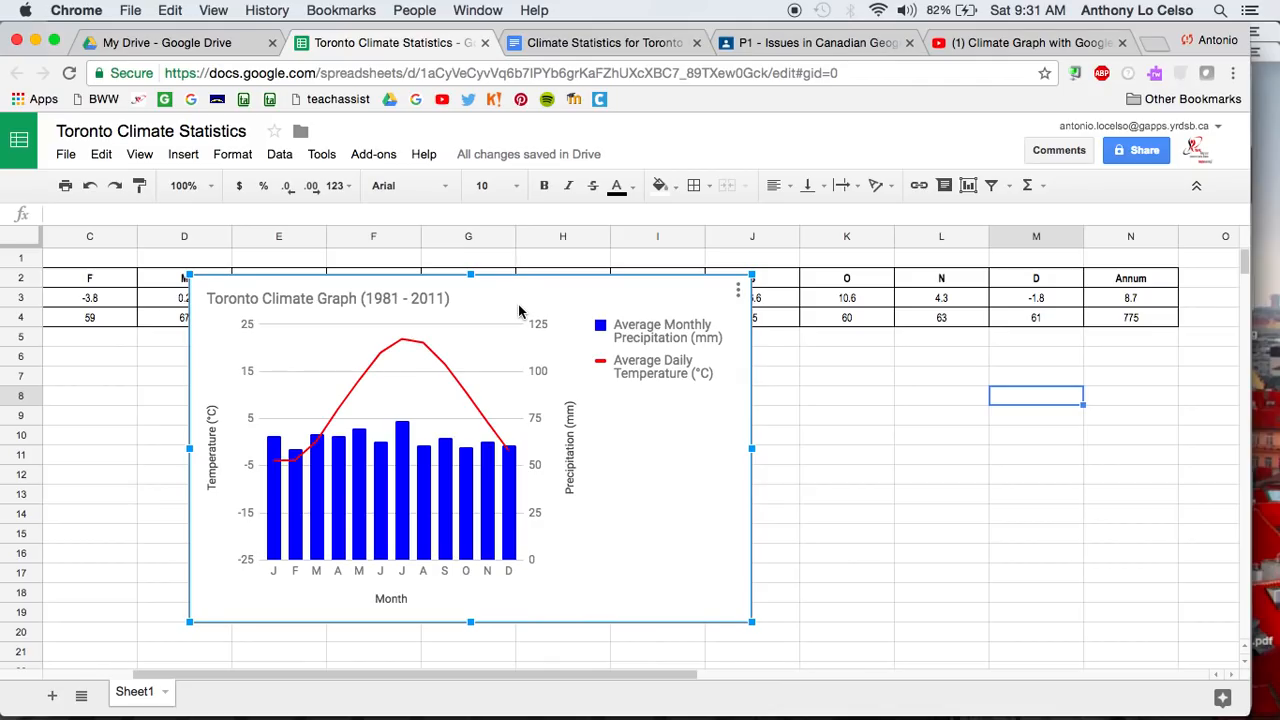
click(586, 46)
scroll(530, 377, down, 5)
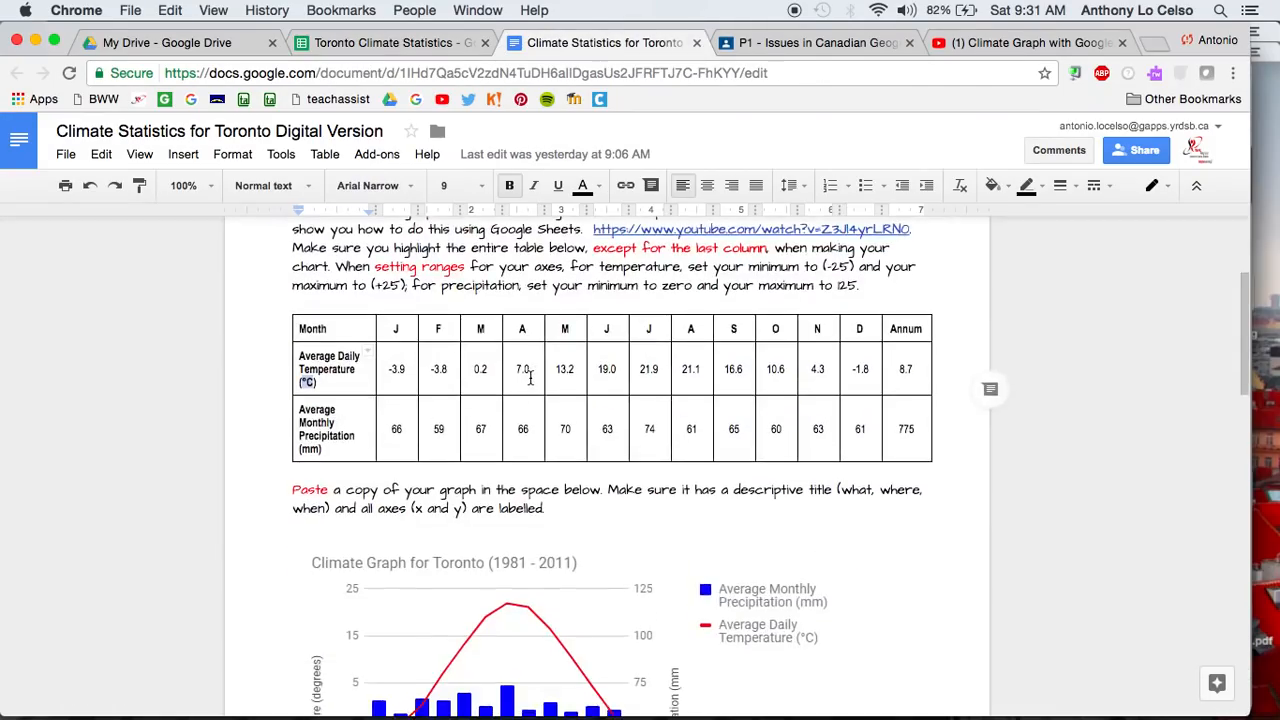
scroll(530, 377, down, 3)
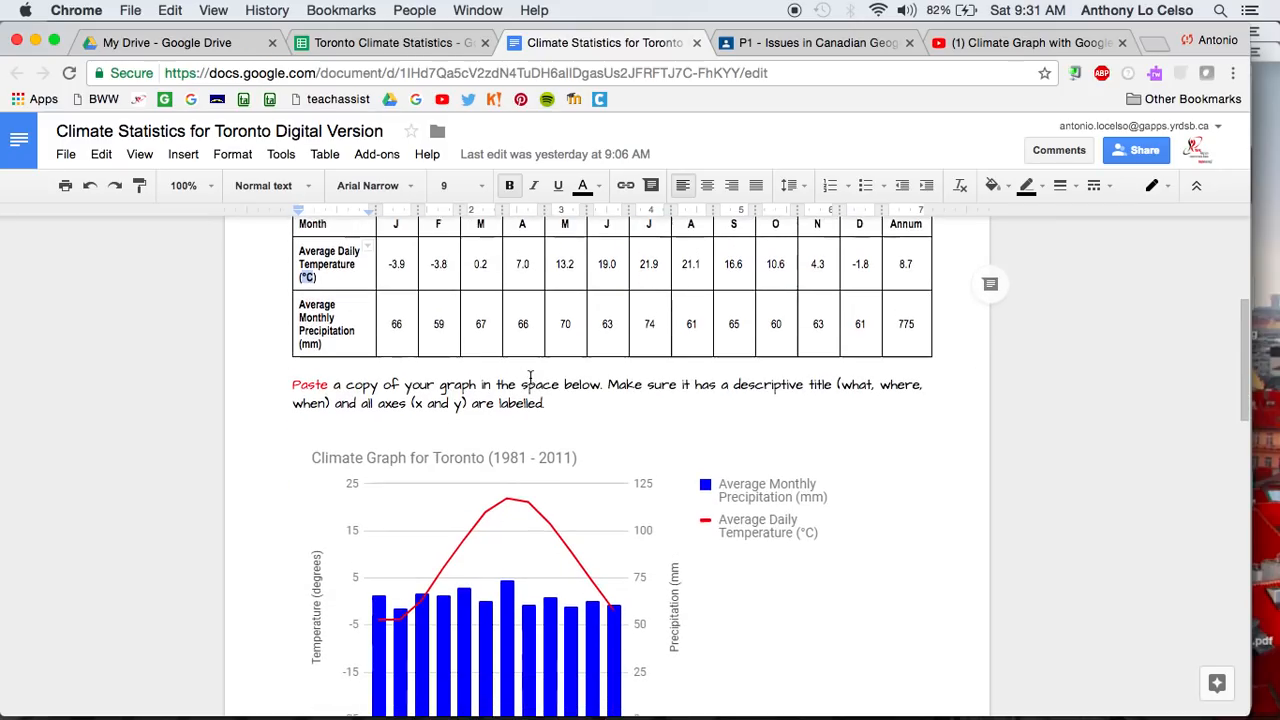
scroll(530, 377, up, 1)
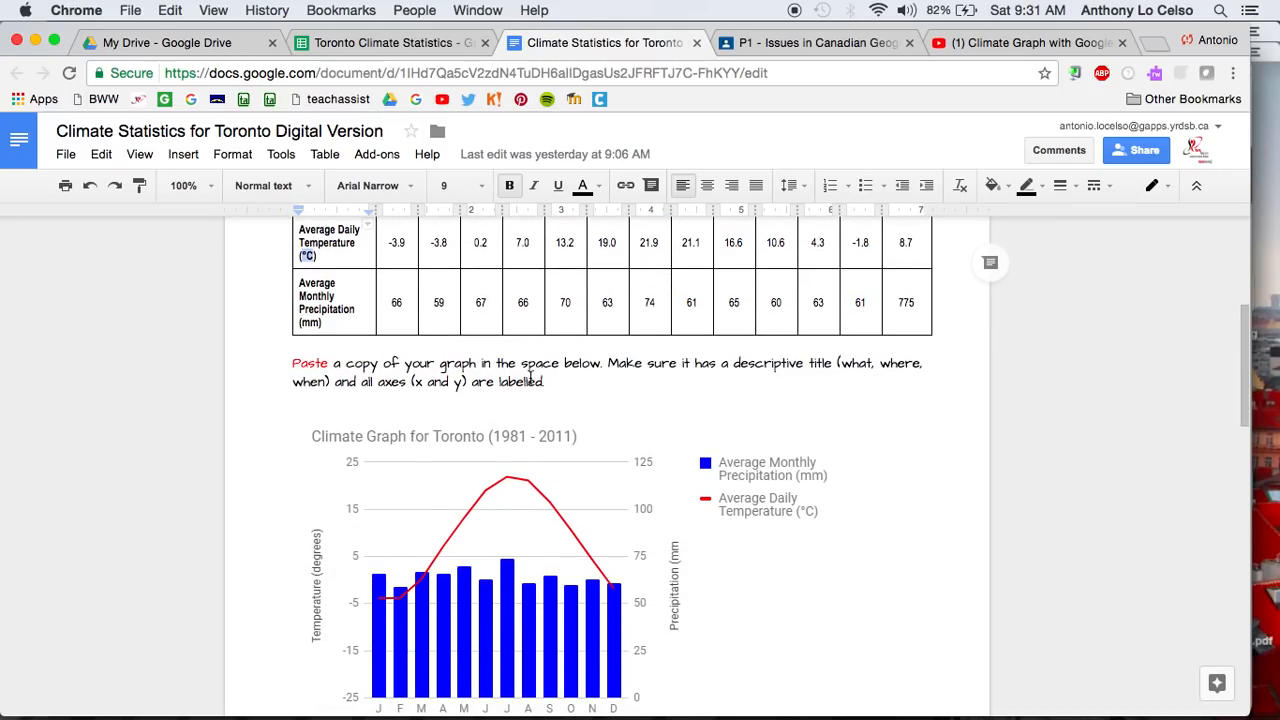